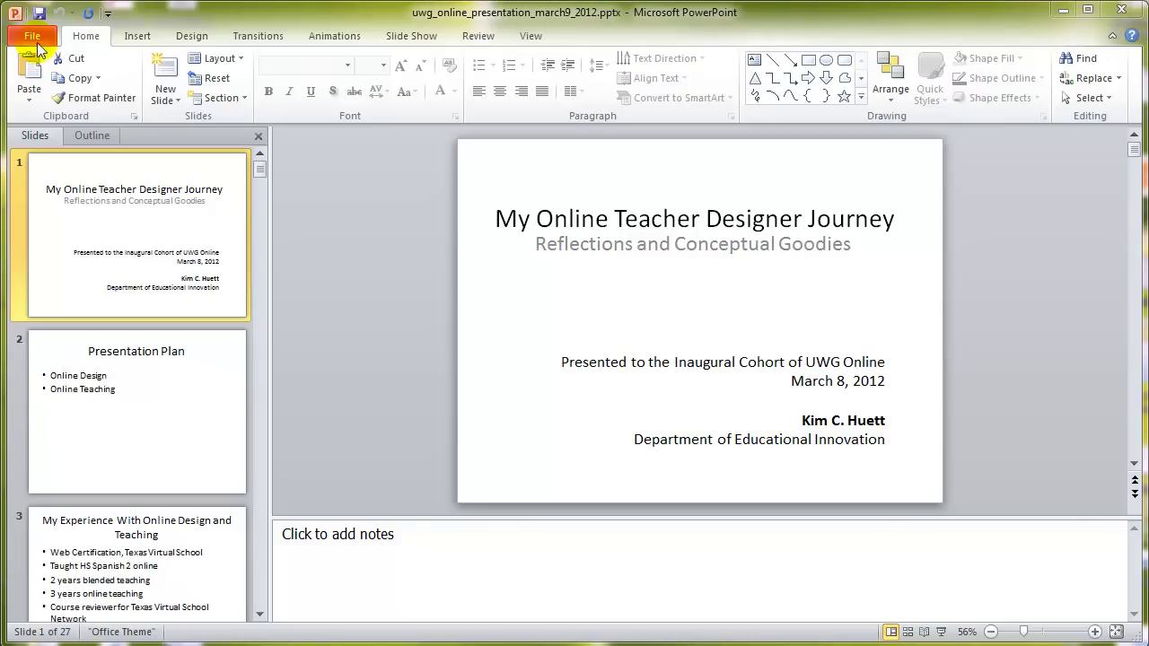
# In Save As, set the file type to JPEG File Interchange Format (*.jpg).
pyautogui.click(34, 43)
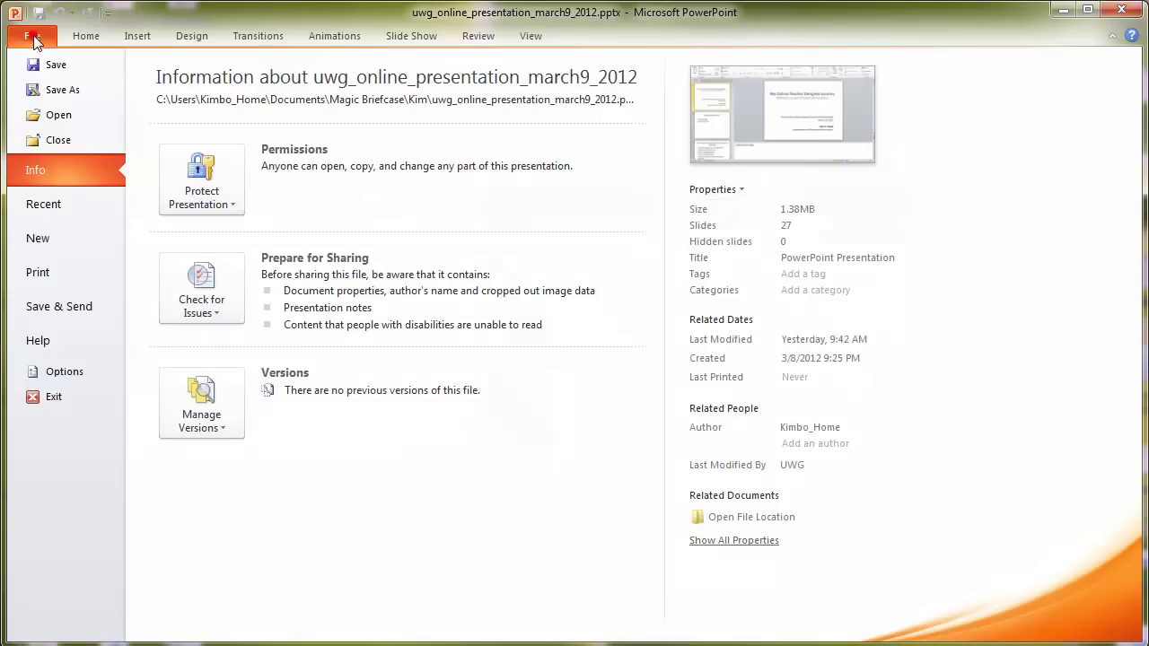
pyautogui.click(57, 87)
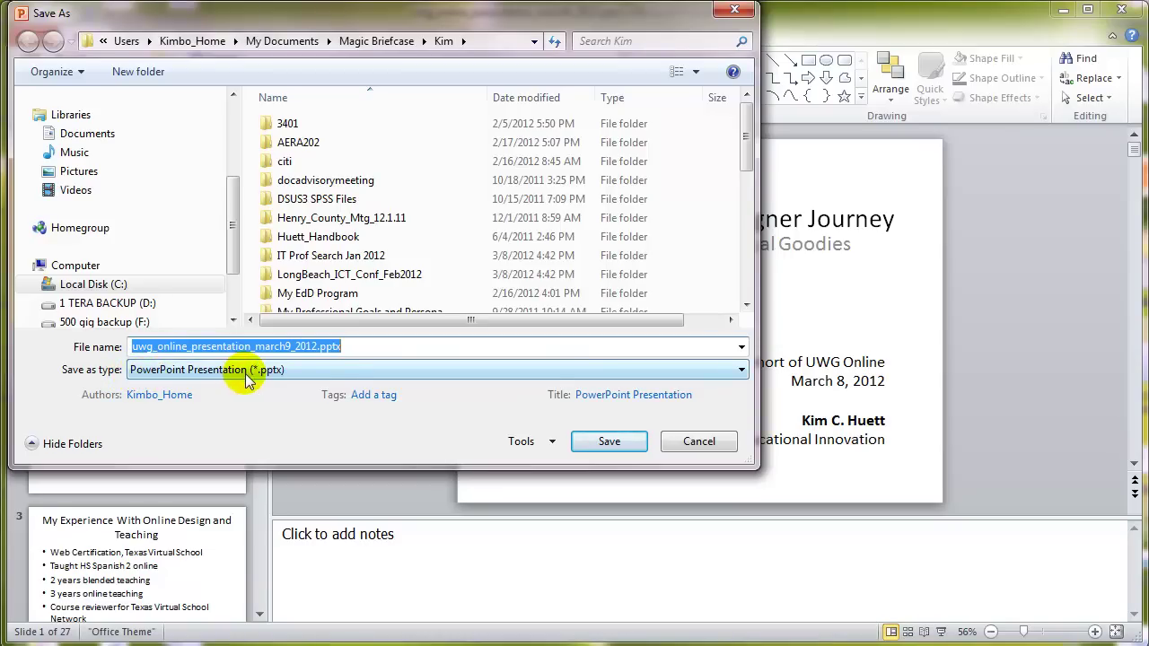
pyautogui.click(302, 375)
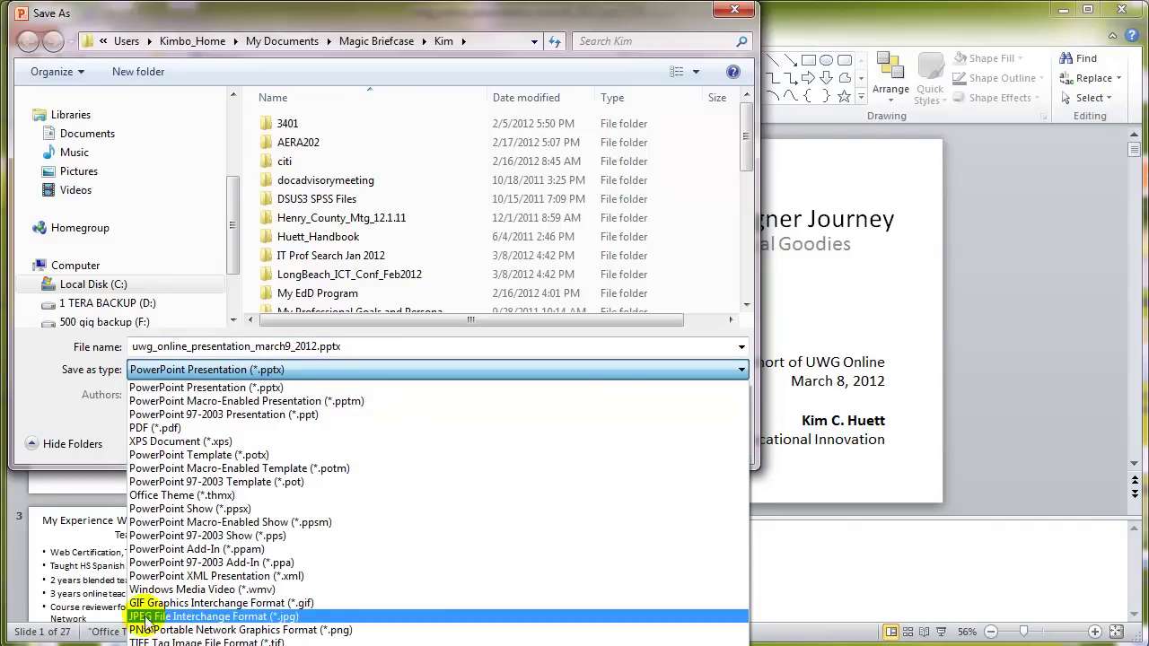
pyautogui.click(227, 617)
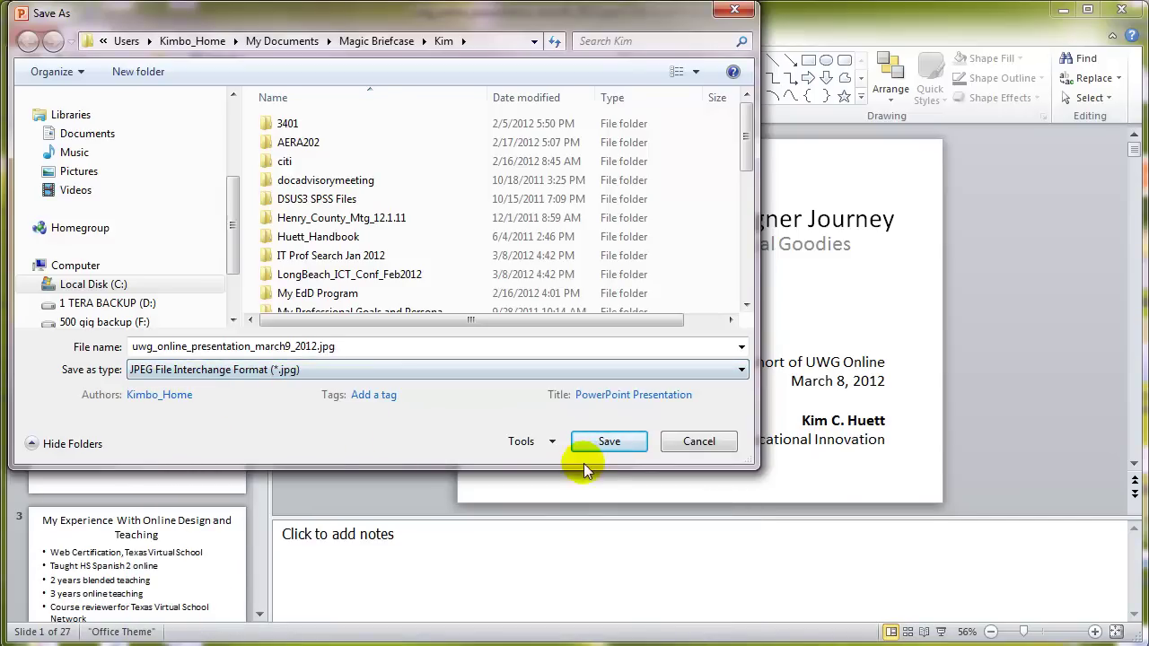
# Save, export Every Slide as a separate JPEG, and dismiss the confirmation message.
pyautogui.click(612, 441)
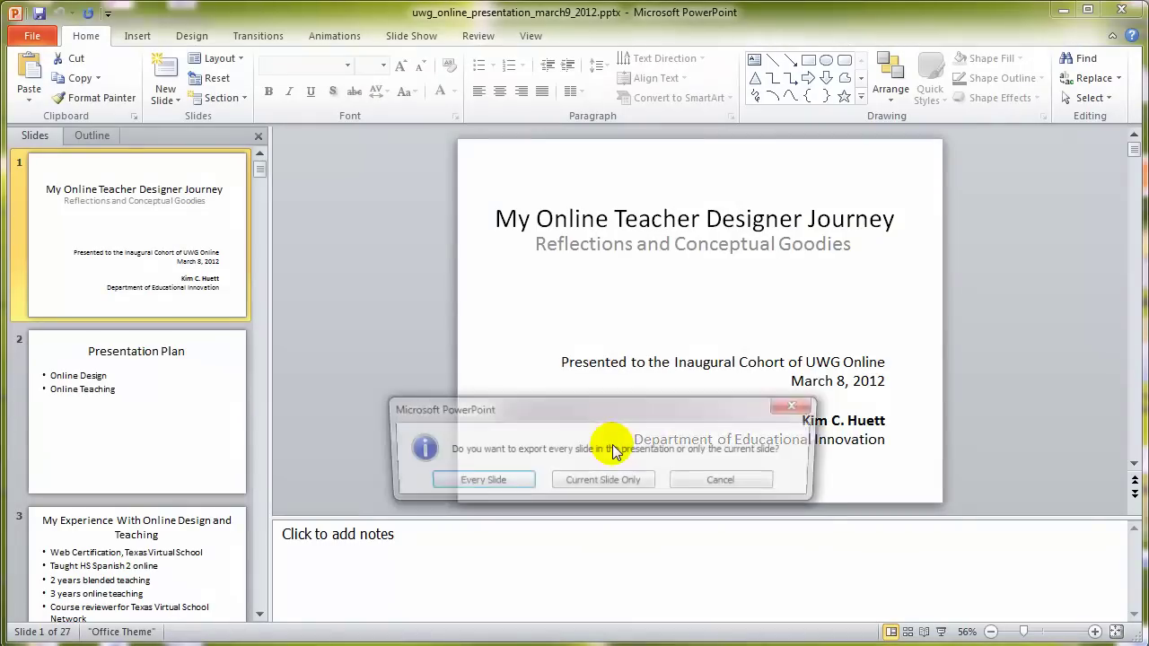
pyautogui.moveTo(597, 414); pyautogui.dragTo(492, 292)
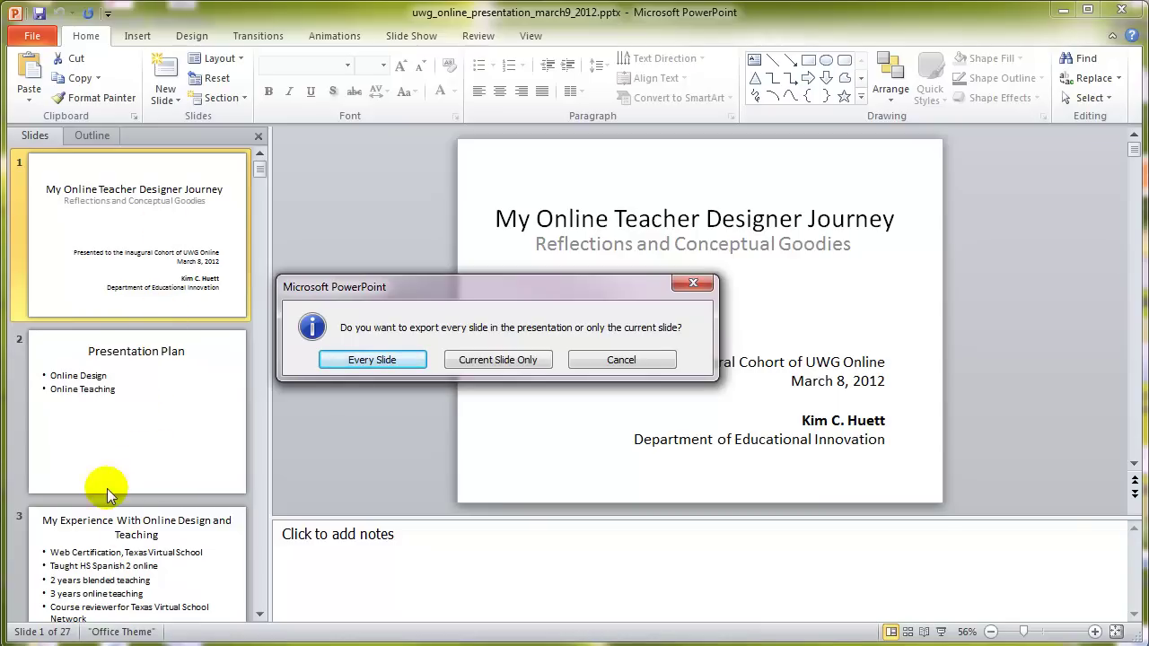
pyautogui.click(372, 364)
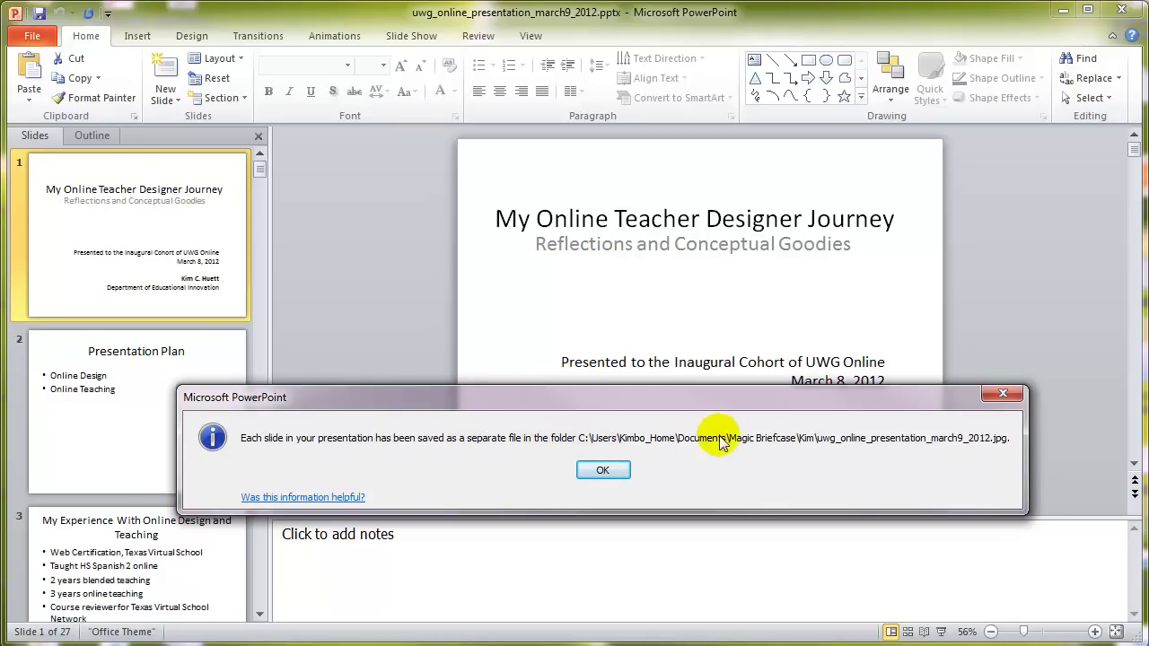
pyautogui.click(603, 471)
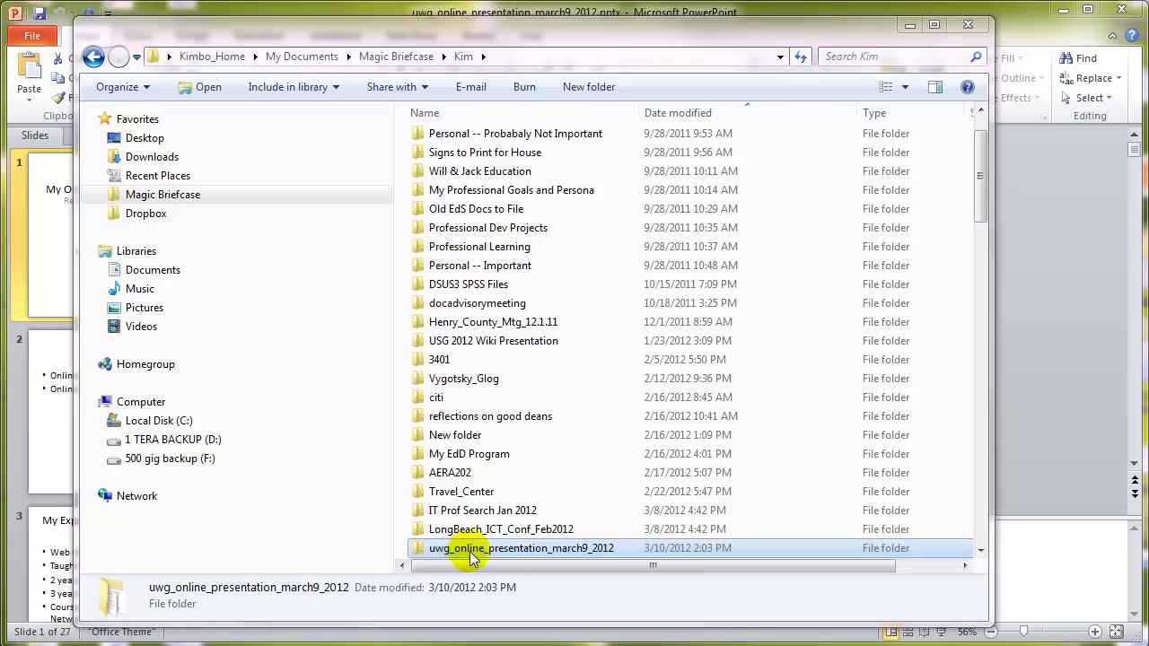
# Check the Kim folder for uwg_online_presentation_march9_2012, then close Explorer.
pyautogui.click(511, 36)
pyautogui.moveTo(511, 36); pyautogui.dragTo(424, 187)
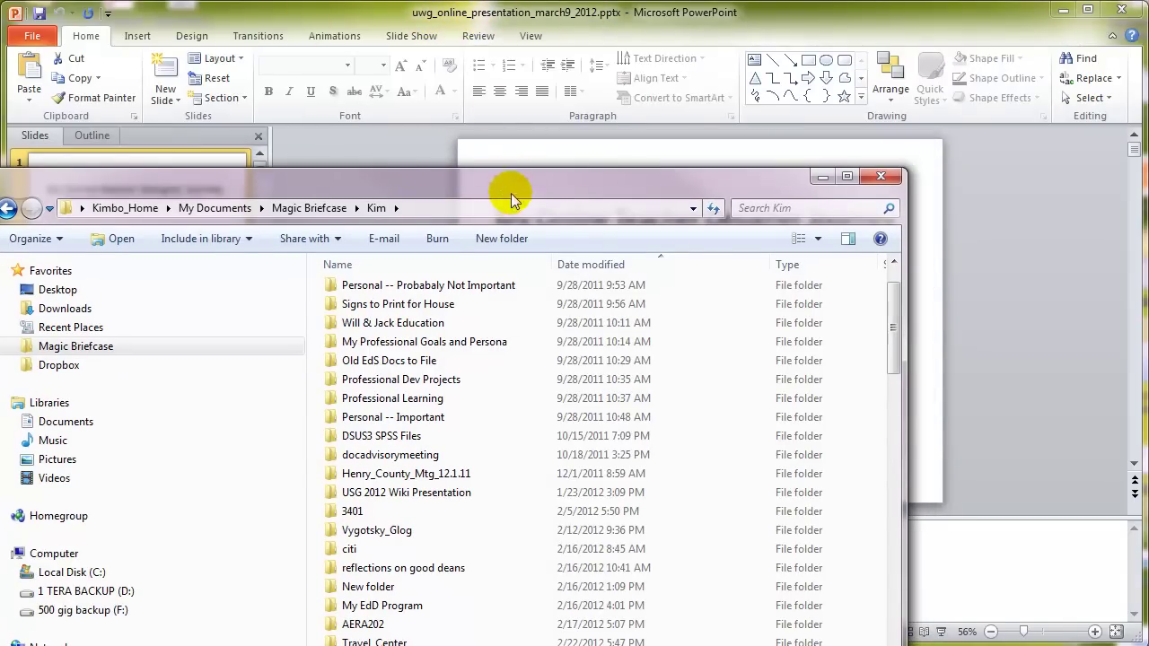
pyautogui.moveTo(511, 193); pyautogui.dragTo(548, 35)
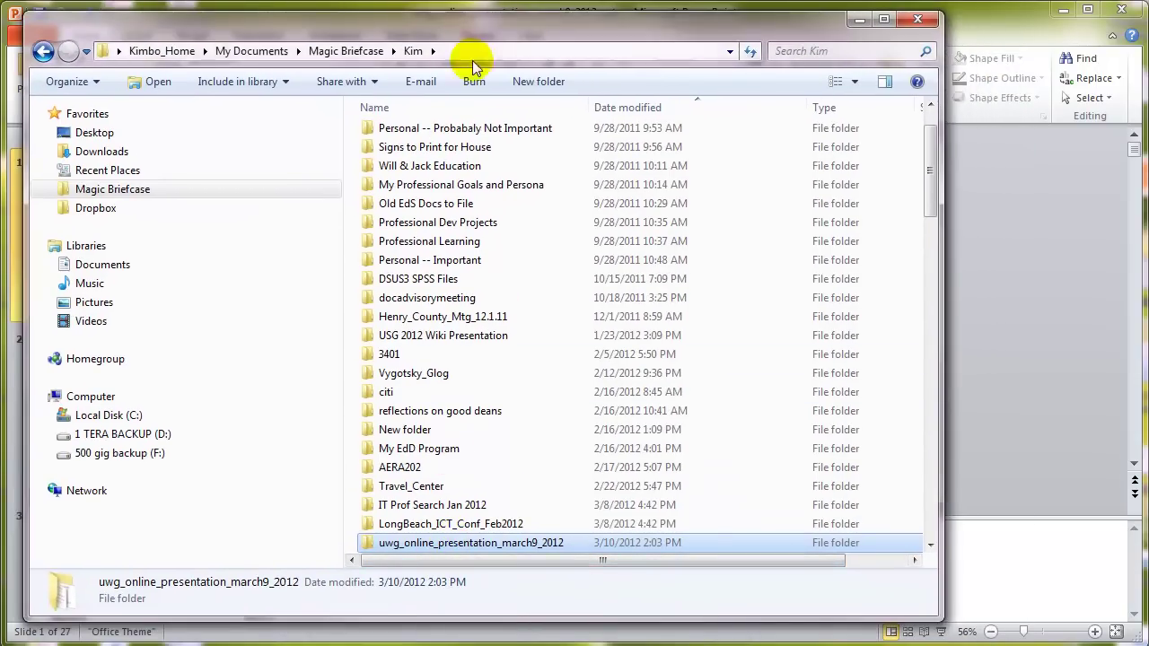
pyautogui.scroll(1, 431, 278)
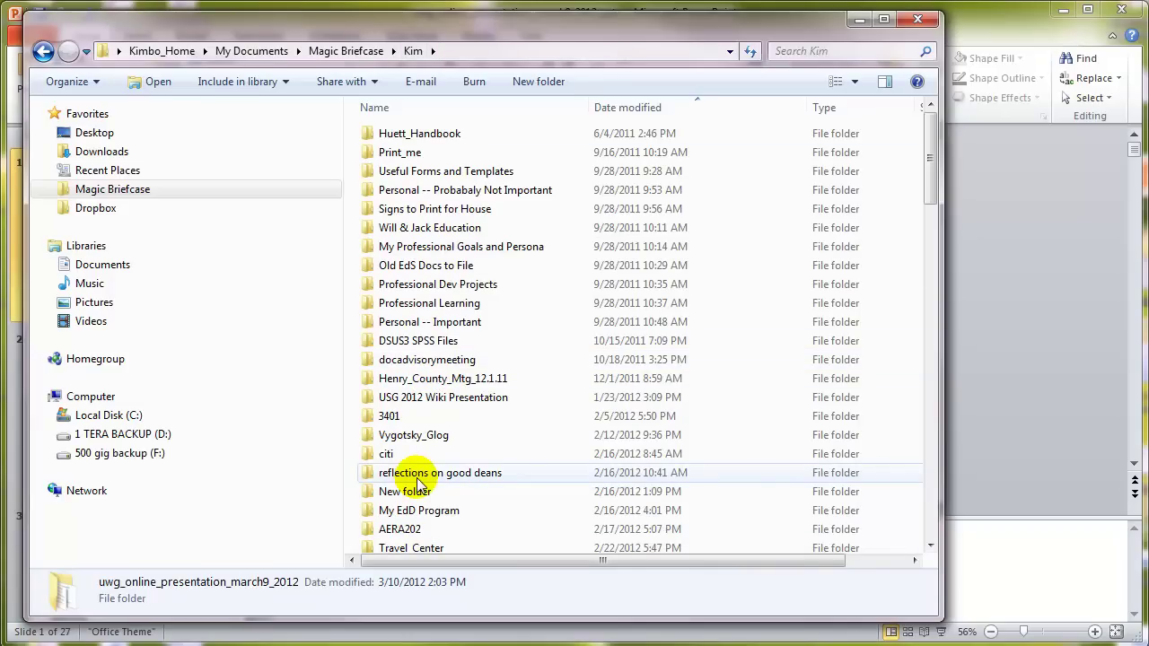
pyautogui.moveTo(418, 483)
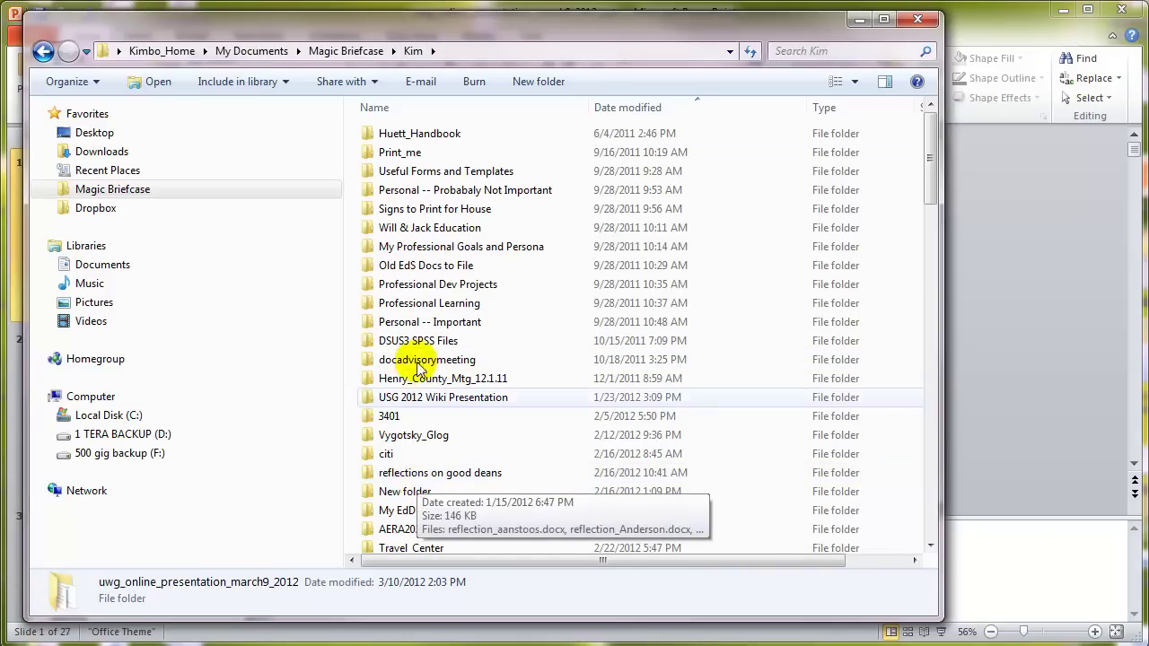
pyautogui.scroll(-5, 474, 410)
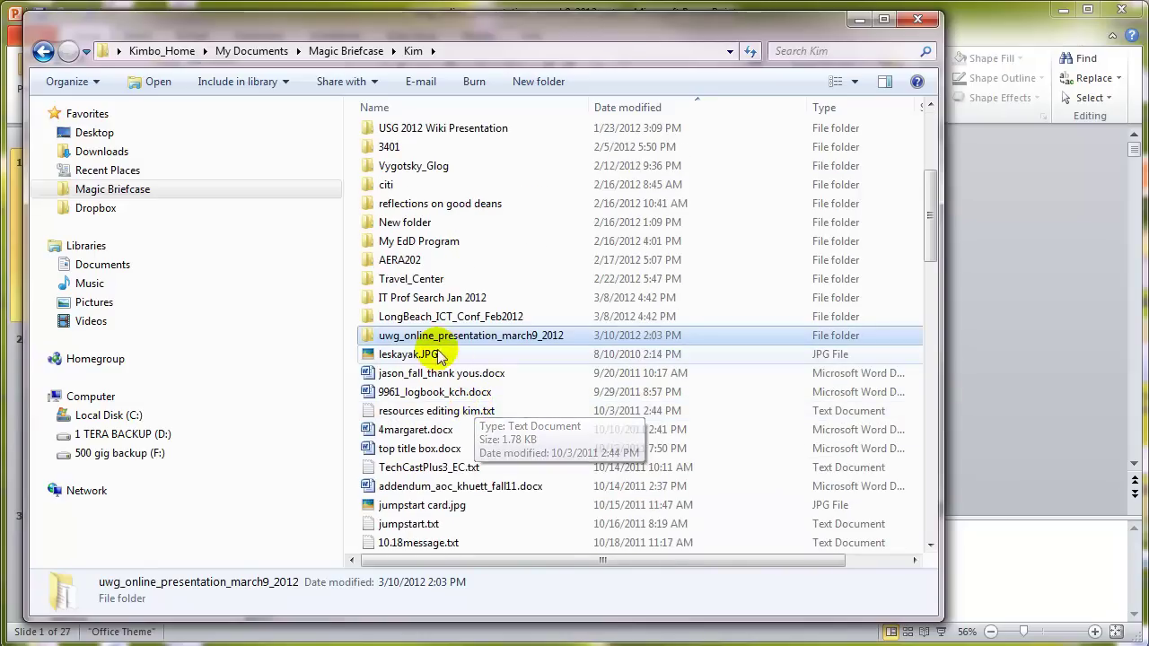
pyautogui.moveTo(501, 354)
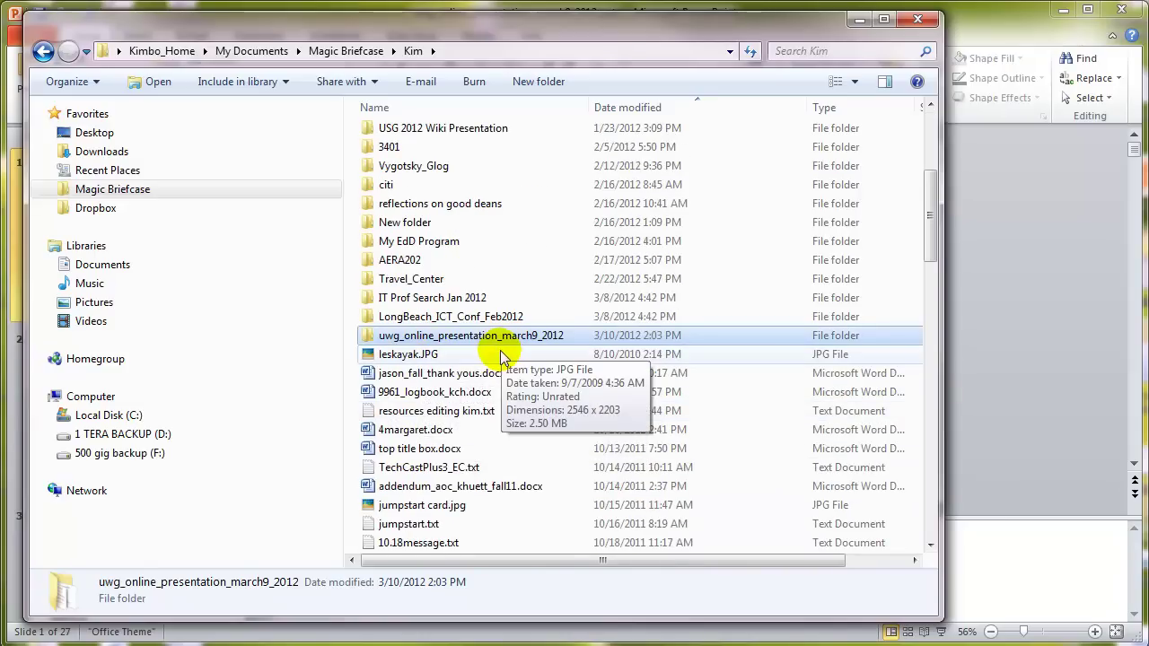
pyautogui.click(918, 19)
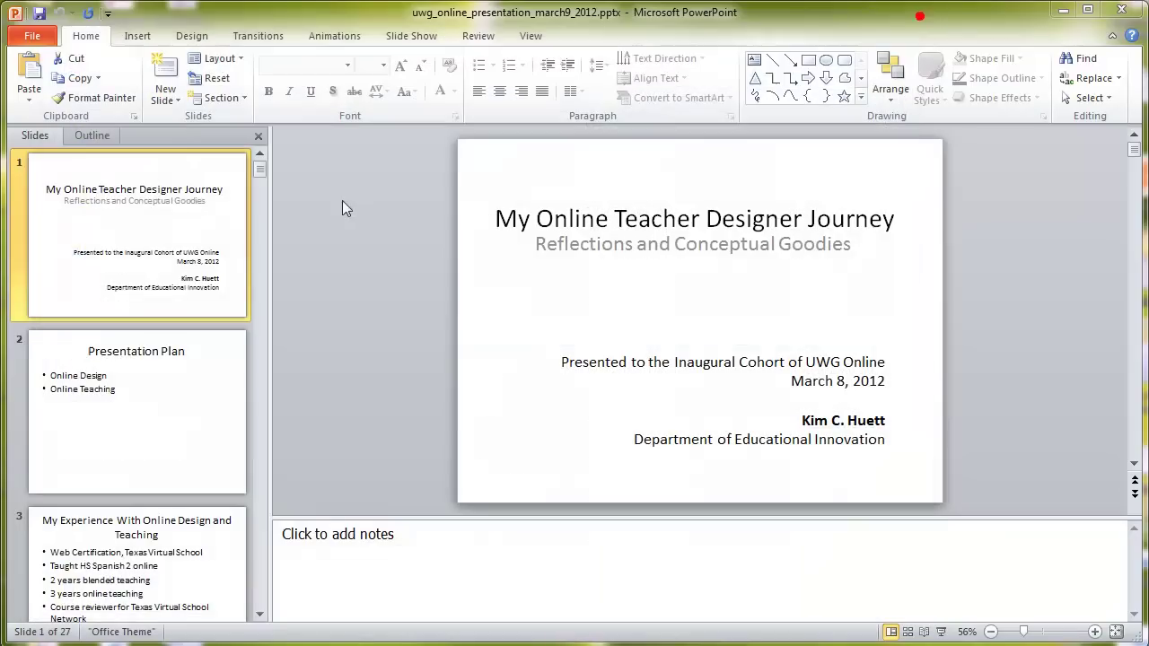
# Start a new Save As to the Desktop with the file name demo_pics.
pyautogui.click(34, 38)
pyautogui.click(41, 87)
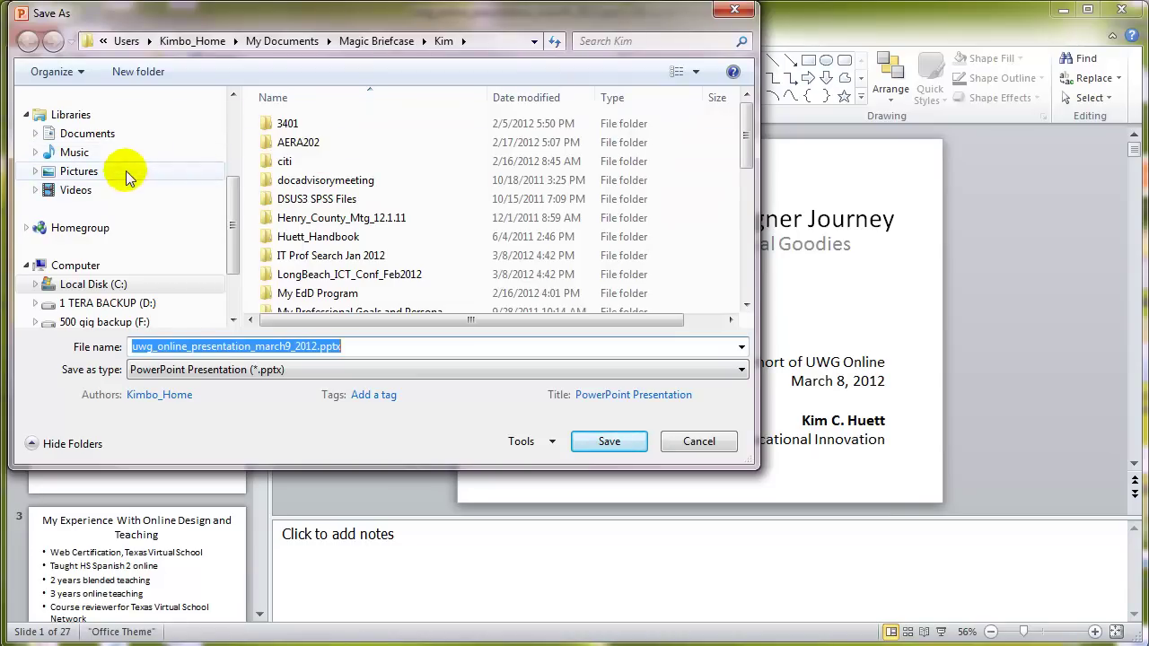
pyautogui.scroll(3, 197, 169)
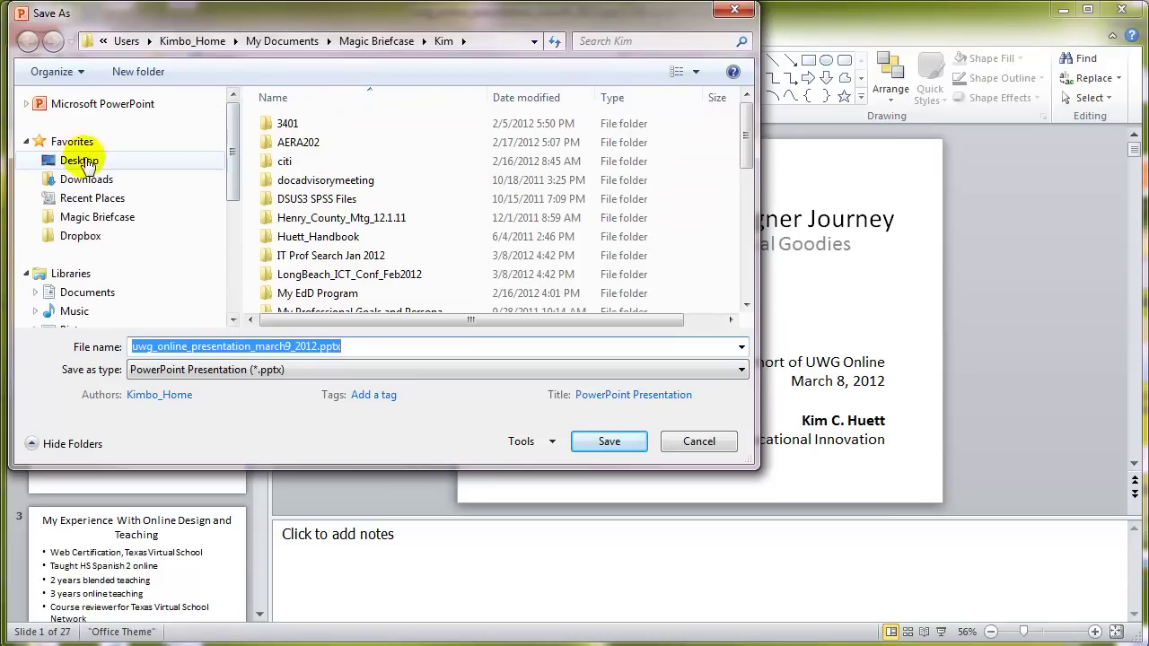
pyautogui.click(81, 159)
pyautogui.click(355, 348)
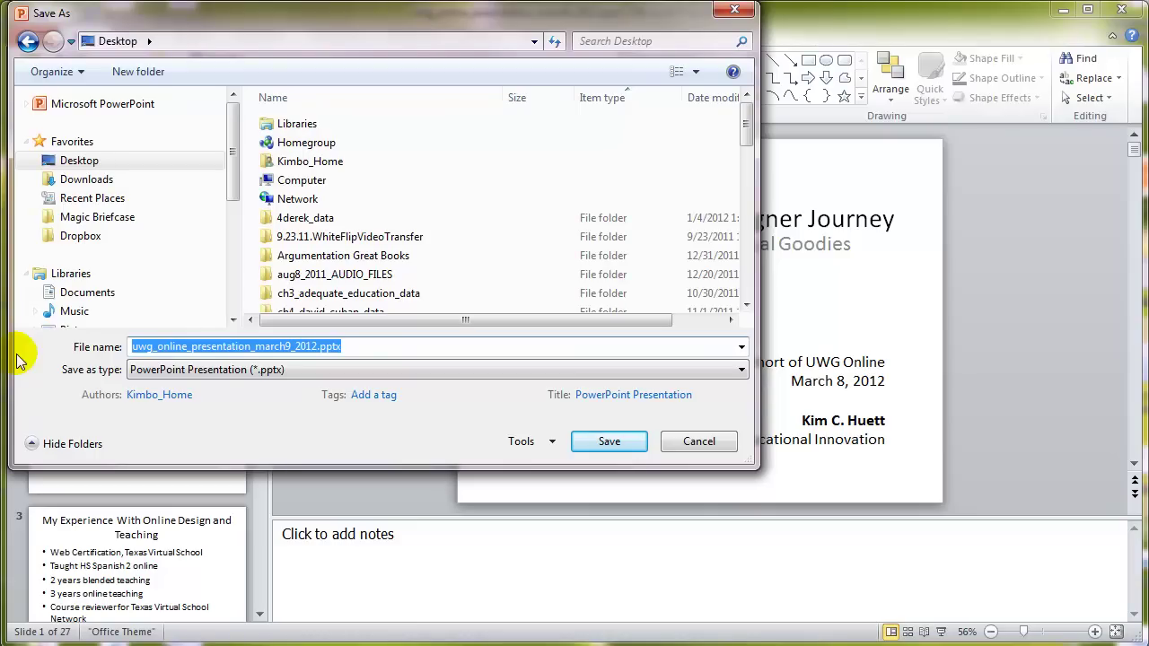
pyautogui.write('p')
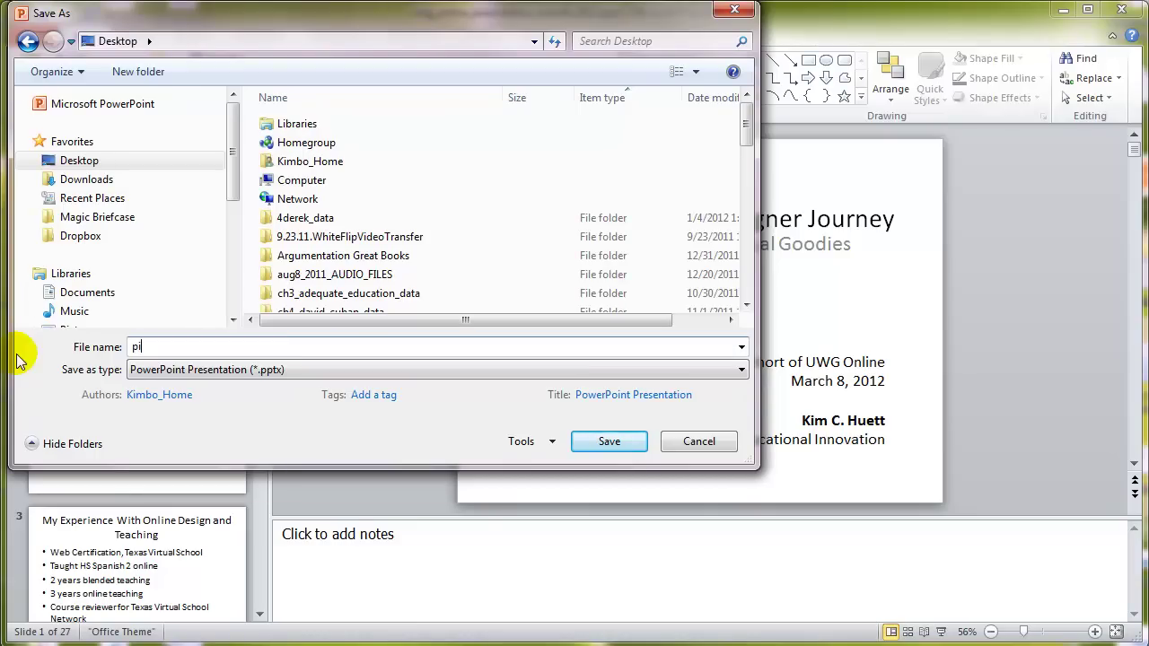
pyautogui.press('BackSpace')
pyautogui.write('dmo')
pyautogui.press('BackSpace')
pyautogui.press('BackSpace')
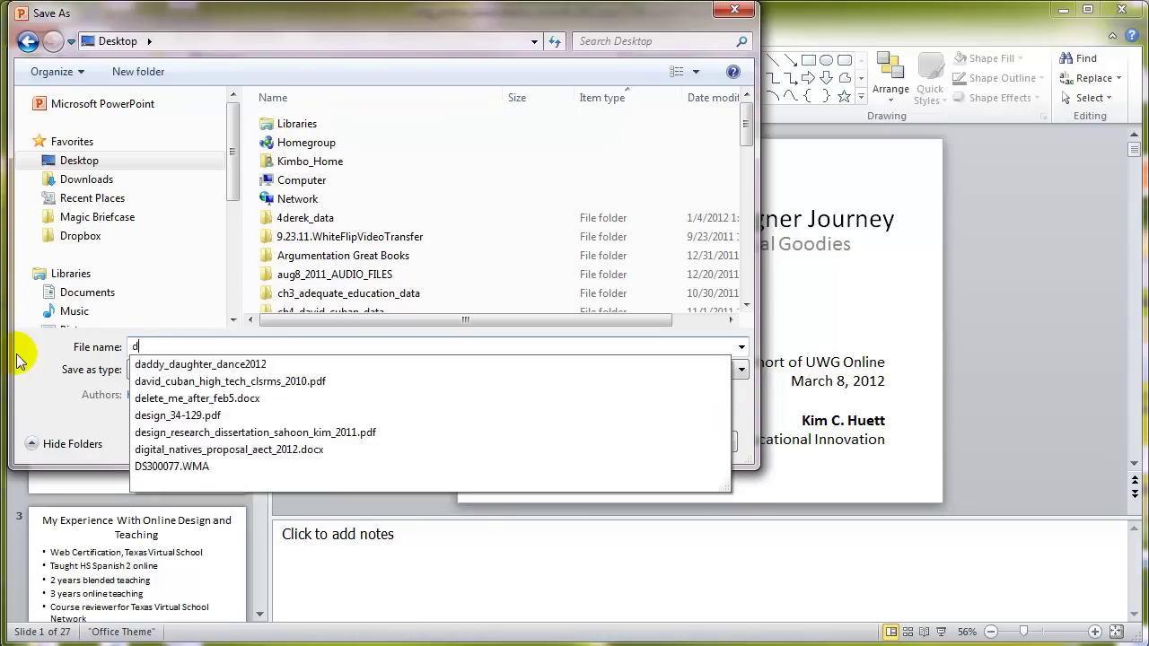
pyautogui.write('emo_pics')
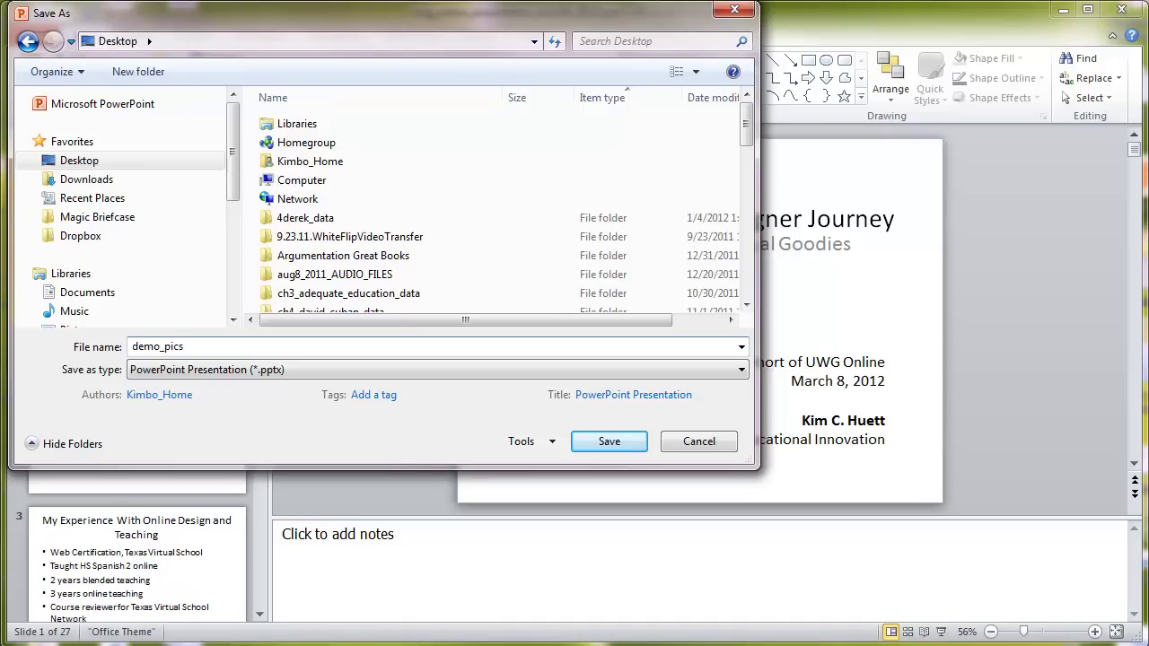
# Save all slides as JPEG File Interchange Format images and dismiss the notice.
pyautogui.click(162, 370)
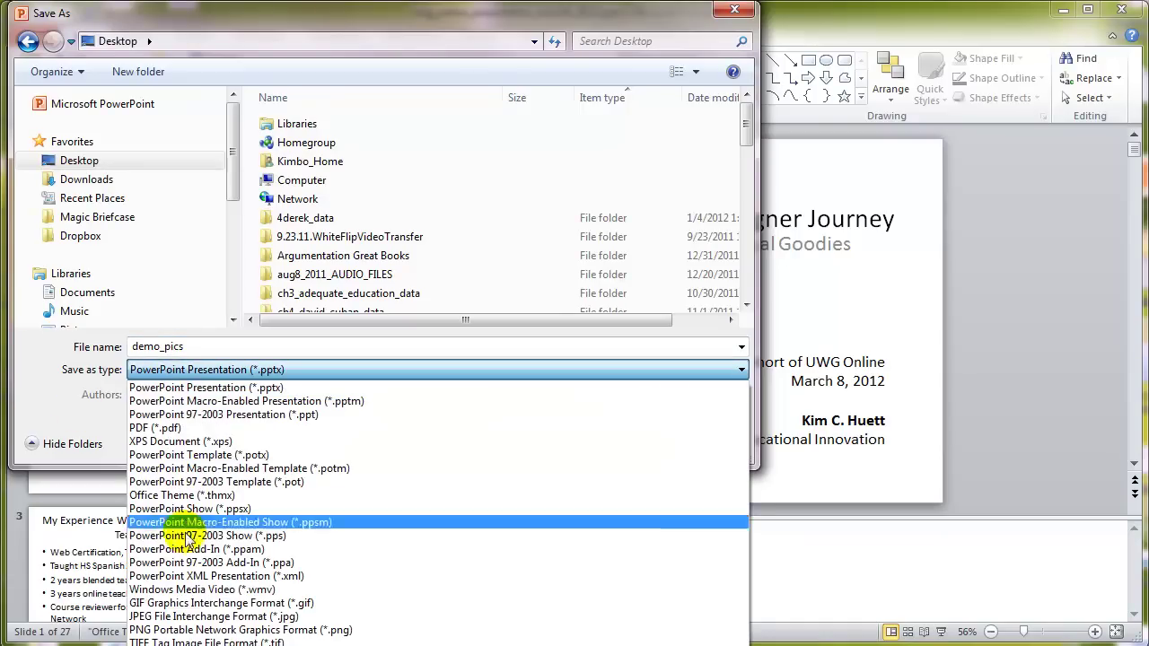
pyautogui.click(179, 616)
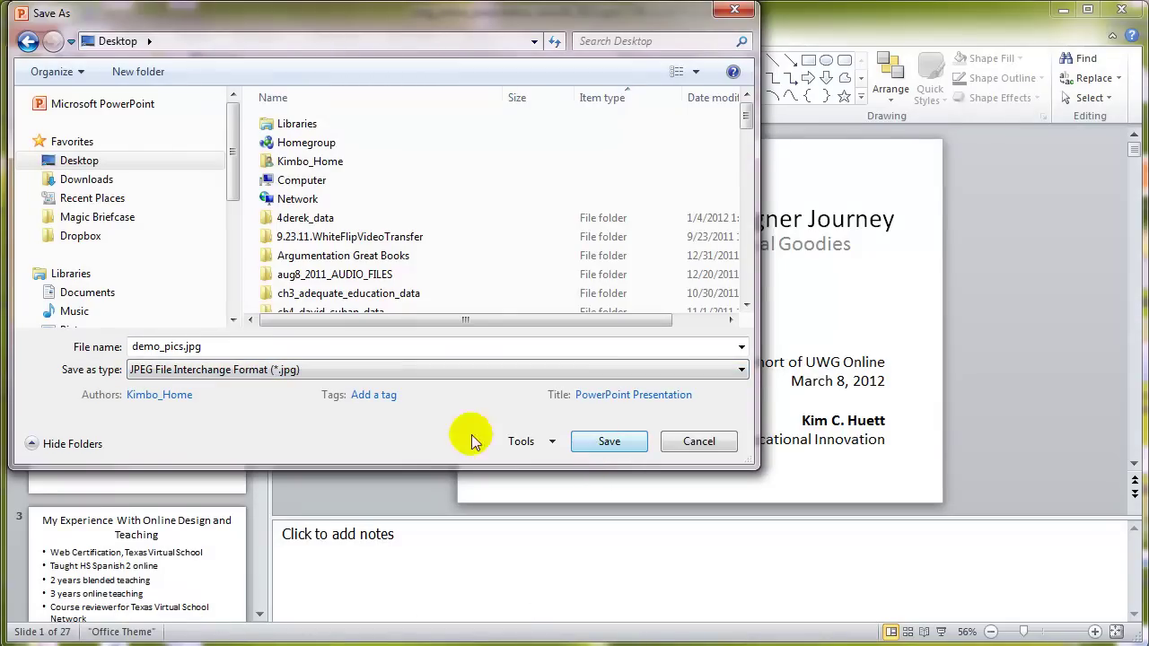
pyautogui.click(609, 441)
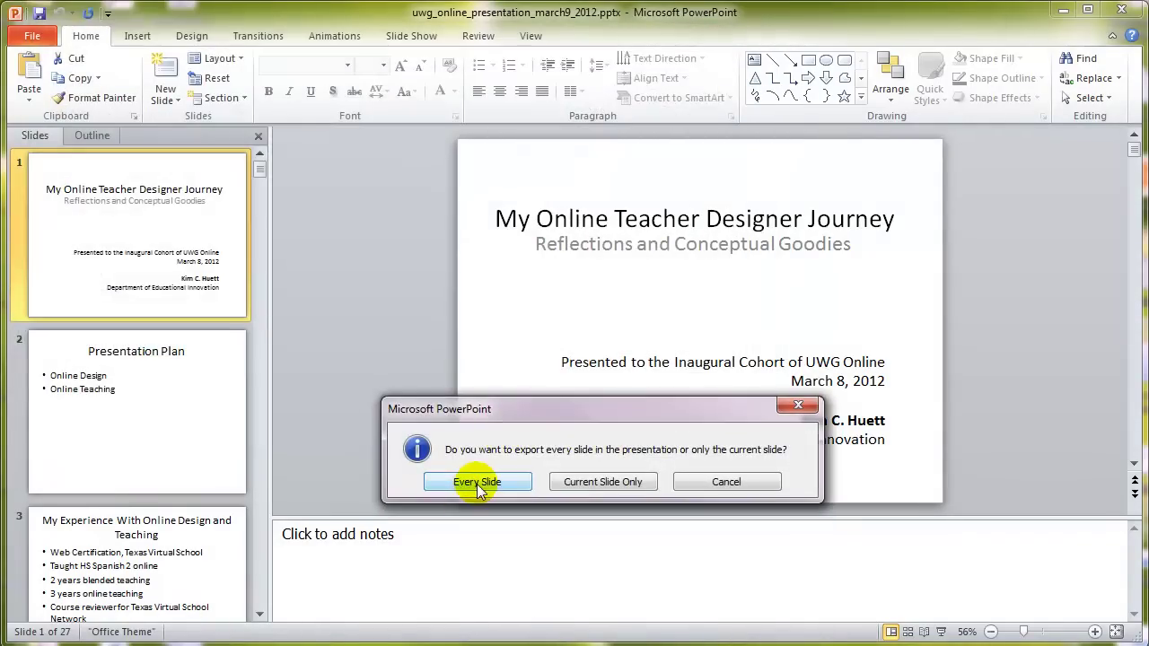
pyautogui.click(476, 485)
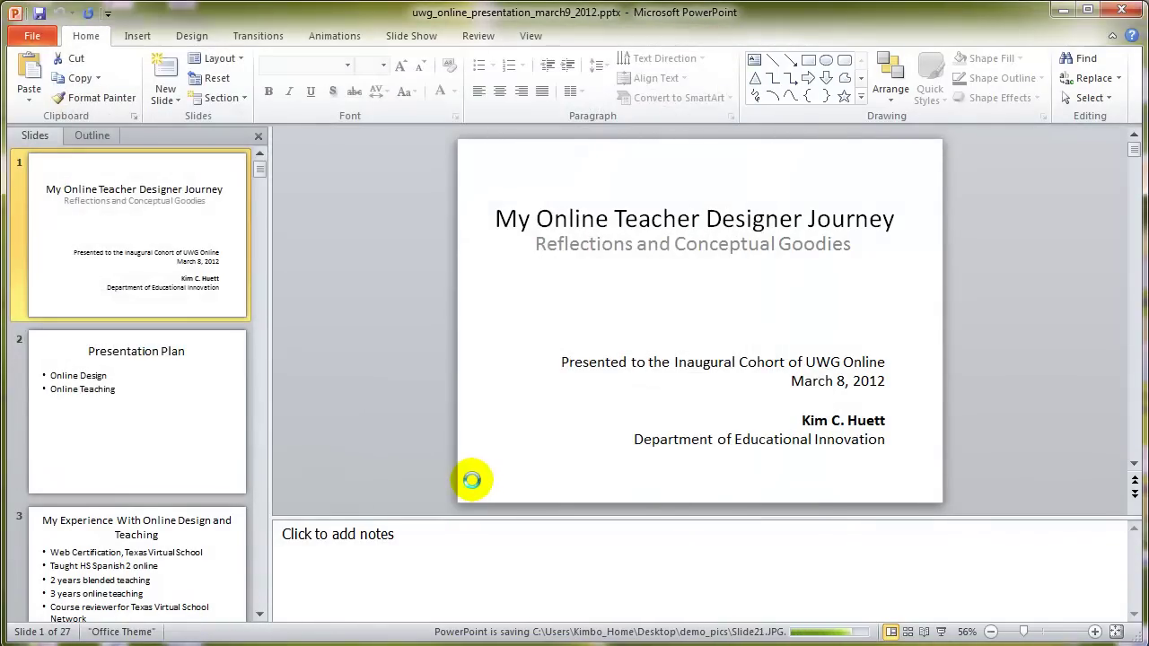
pyautogui.click(616, 473)
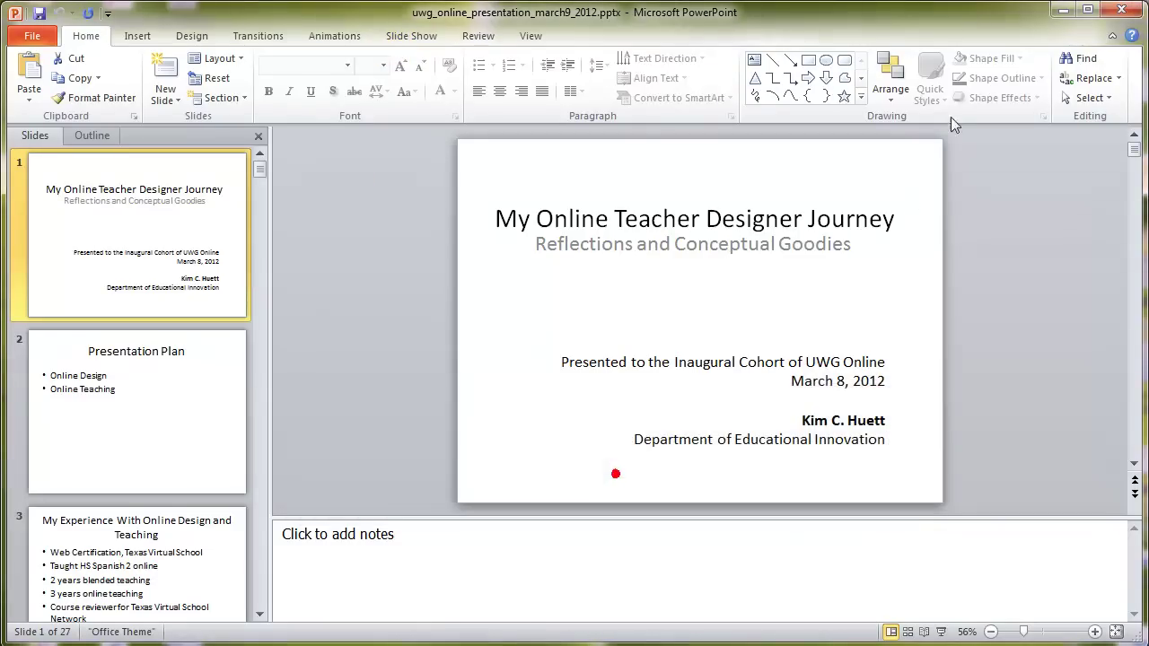
# Minimize PowerPoint, open the desktop's demo_pics folder of 27 slide JPGs, and bring Movie Maker forward.
pyautogui.click(1064, 10)
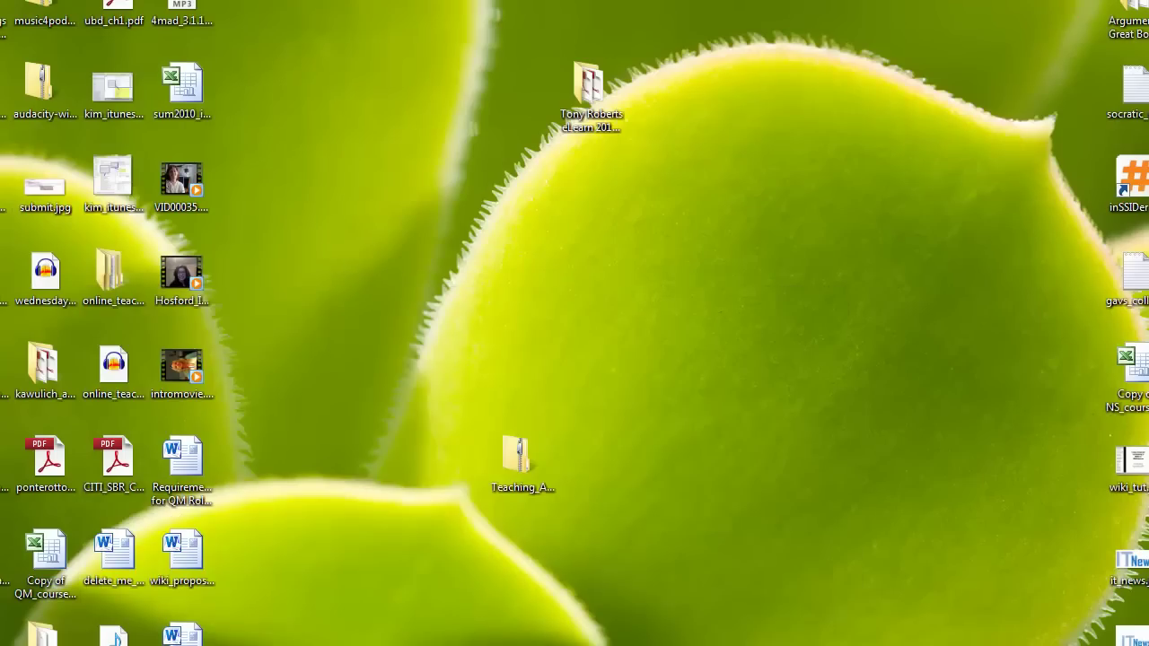
pyautogui.moveTo(405, 520); pyautogui.dragTo(396, 344)
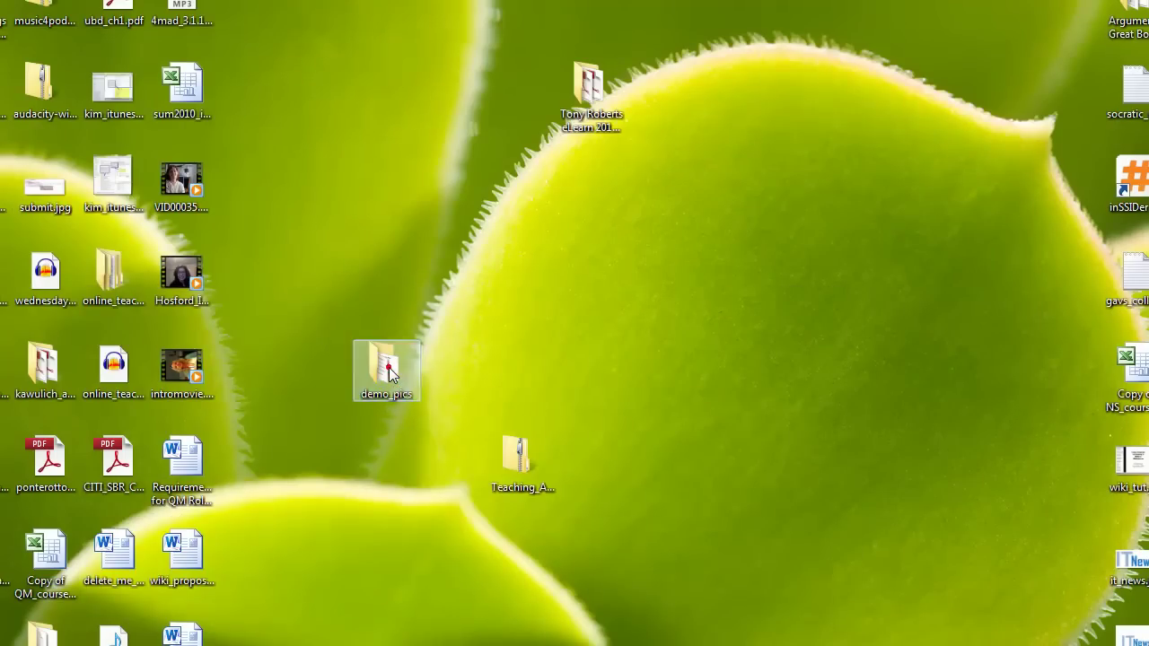
pyautogui.doubleClick(388, 368)
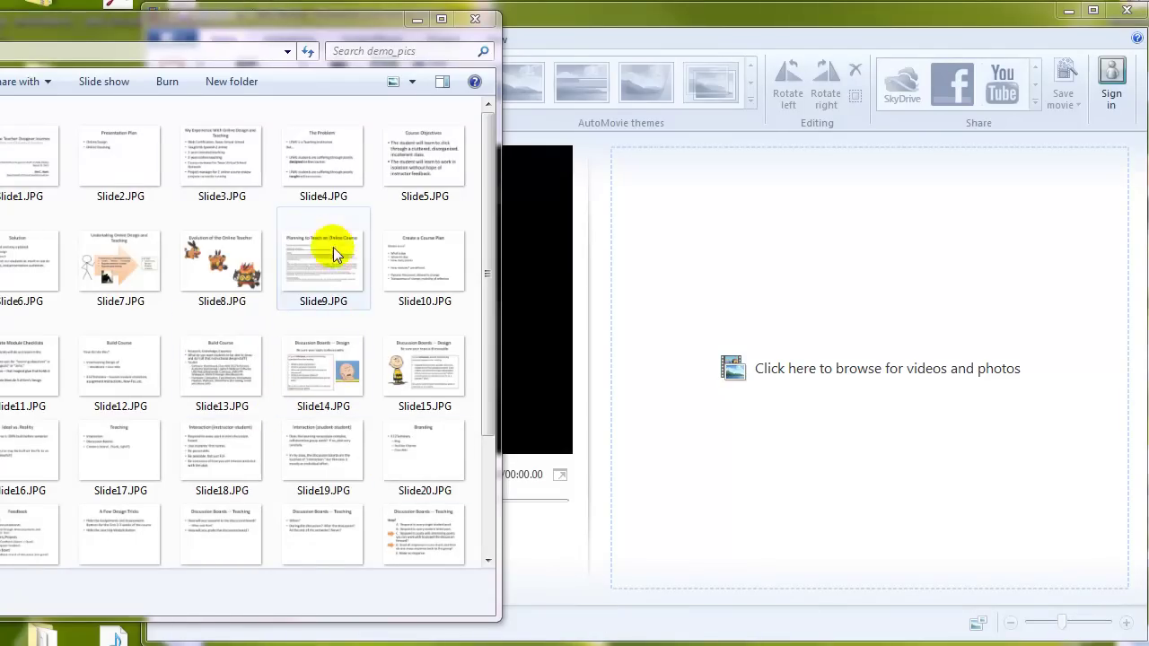
pyautogui.click(580, 20)
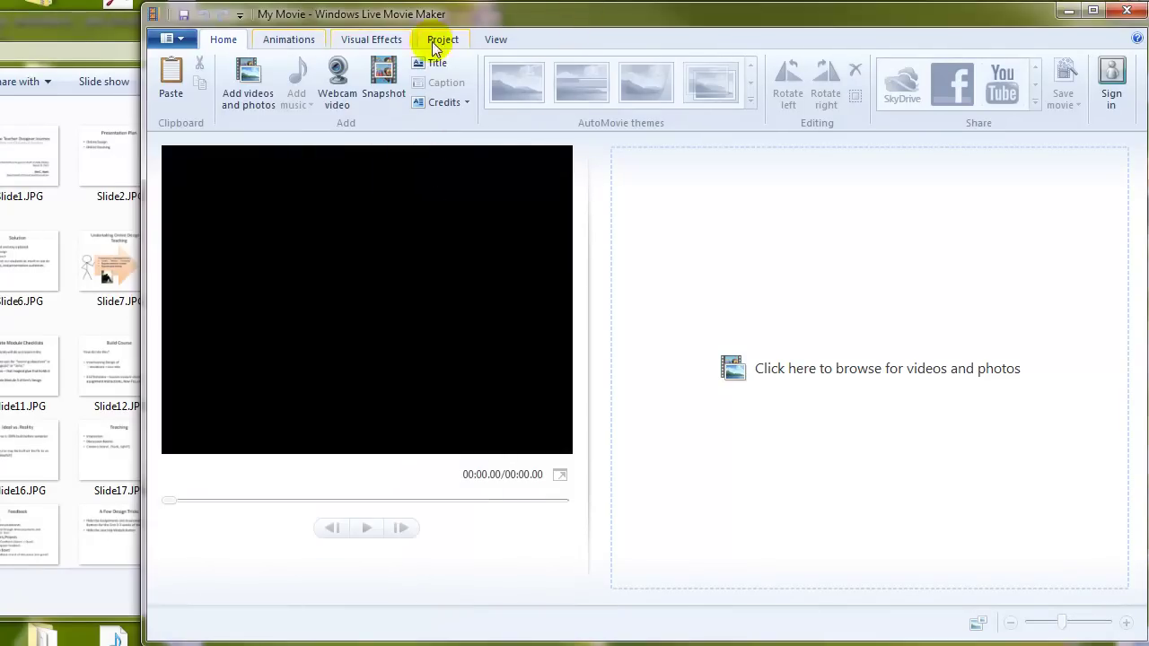
pyautogui.moveTo(609, 14); pyautogui.dragTo(964, 14)
pyautogui.click(127, 159)
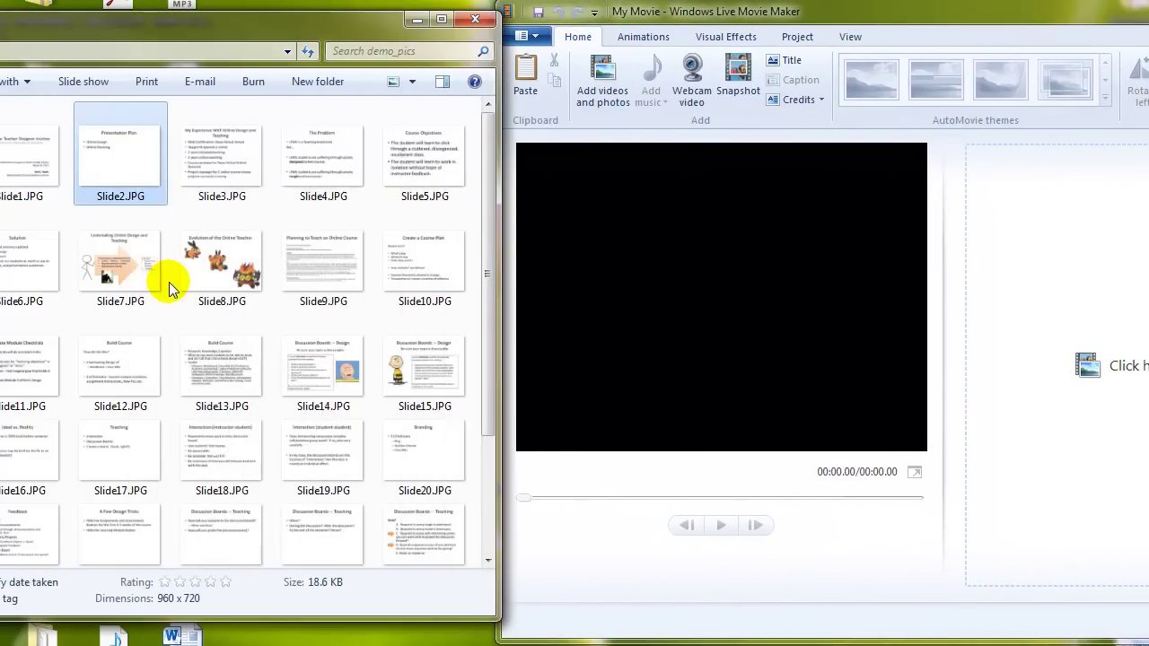
pyautogui.hotkey('ctrl', 'a')
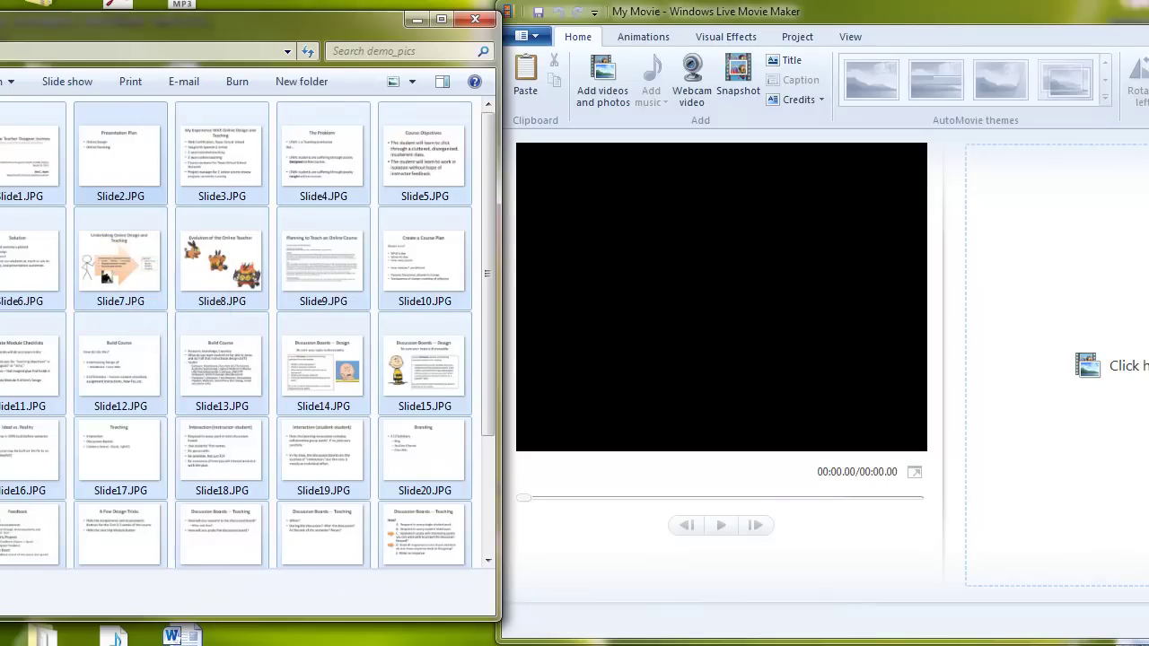
pyautogui.moveTo(871, 30); pyautogui.dragTo(572, 17)
pyautogui.moveTo(120, 260); pyautogui.dragTo(839, 359)
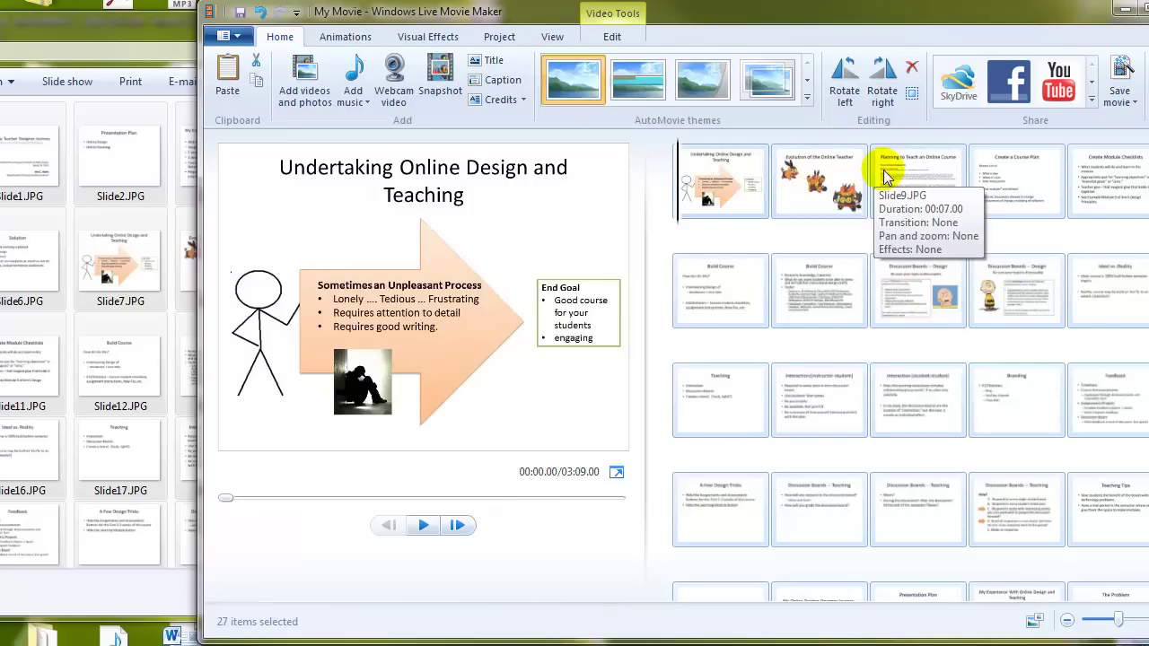
pyautogui.scroll(-3, 880, 475)
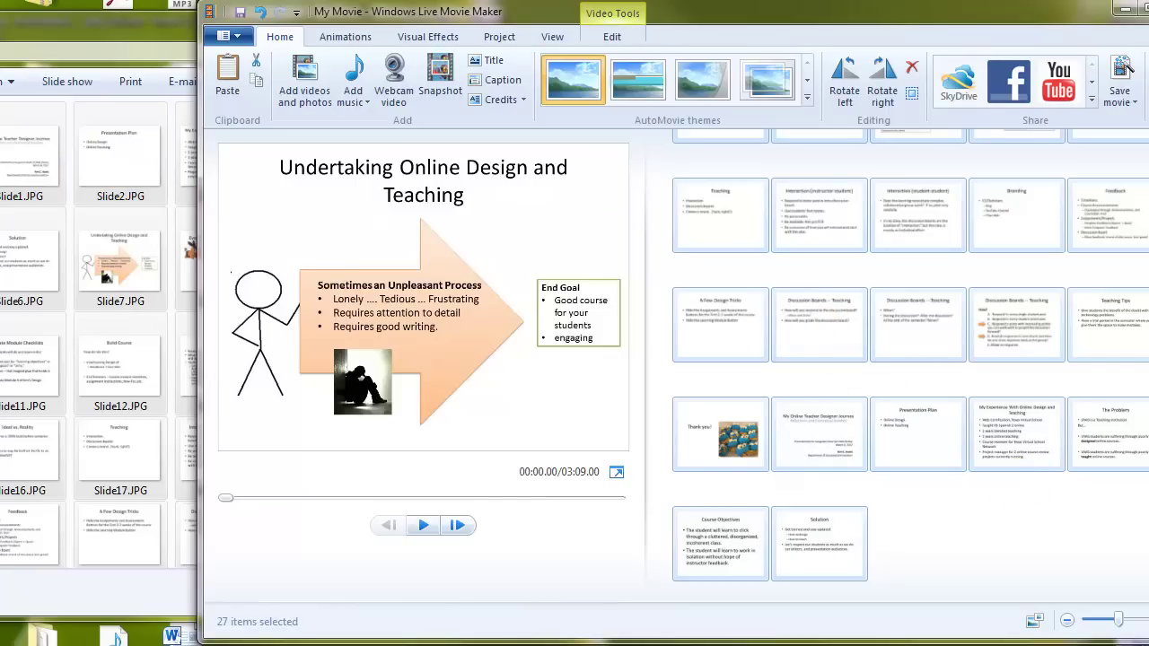
pyautogui.click(817, 231)
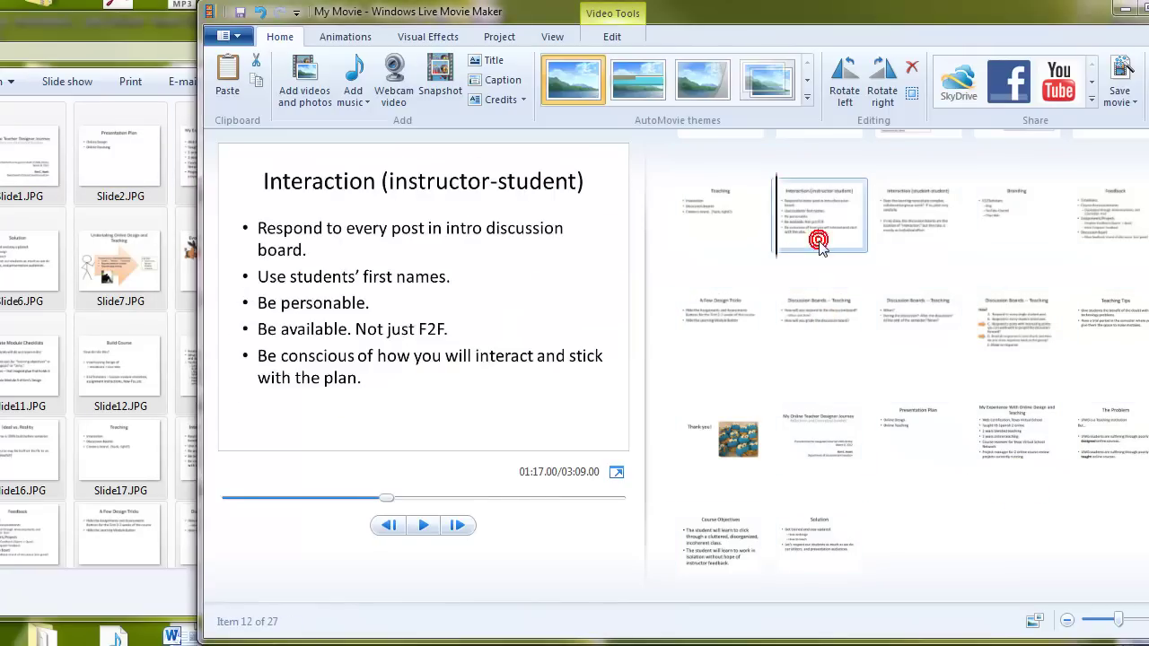
# Replace misordered storyboard clips with all 27 slides from Slide1.JPG, checking the first two clips.
pyautogui.rightClick(824, 325)
pyautogui.press('Delete')
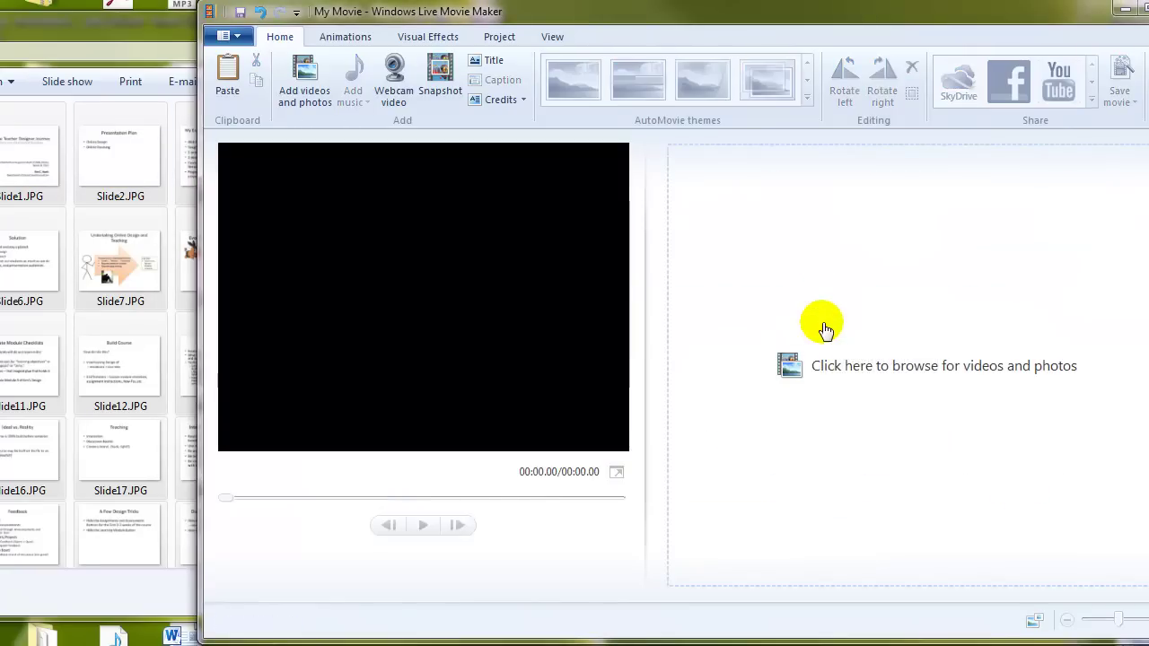
pyautogui.click(27, 153)
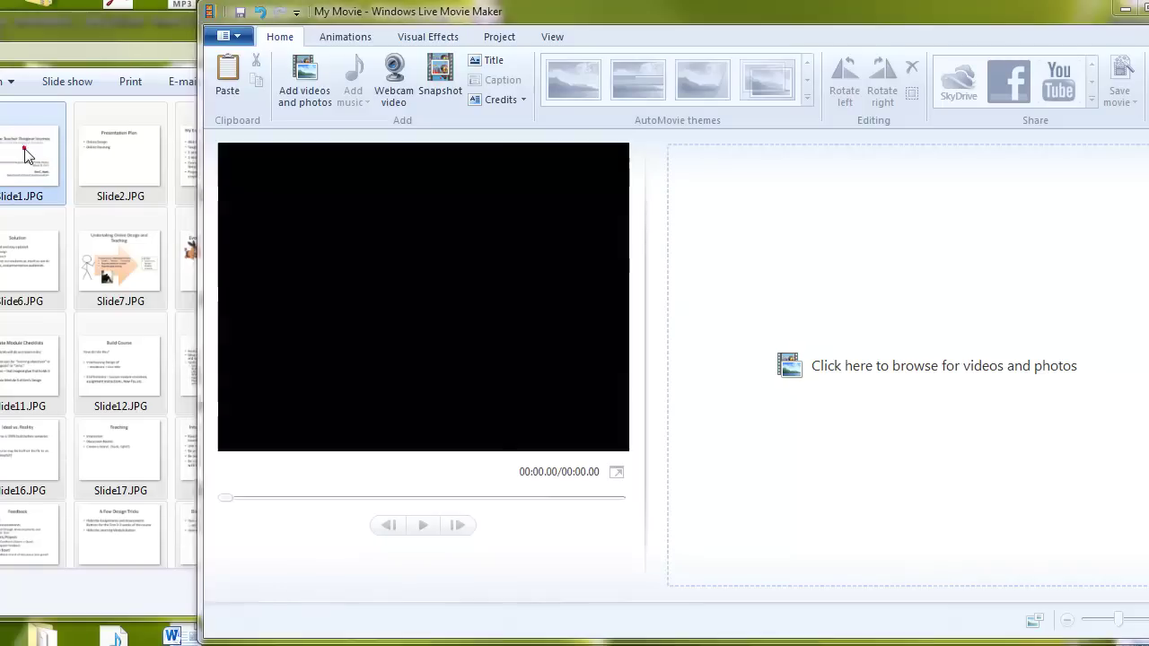
pyautogui.hotkey('ctrl', 'a')
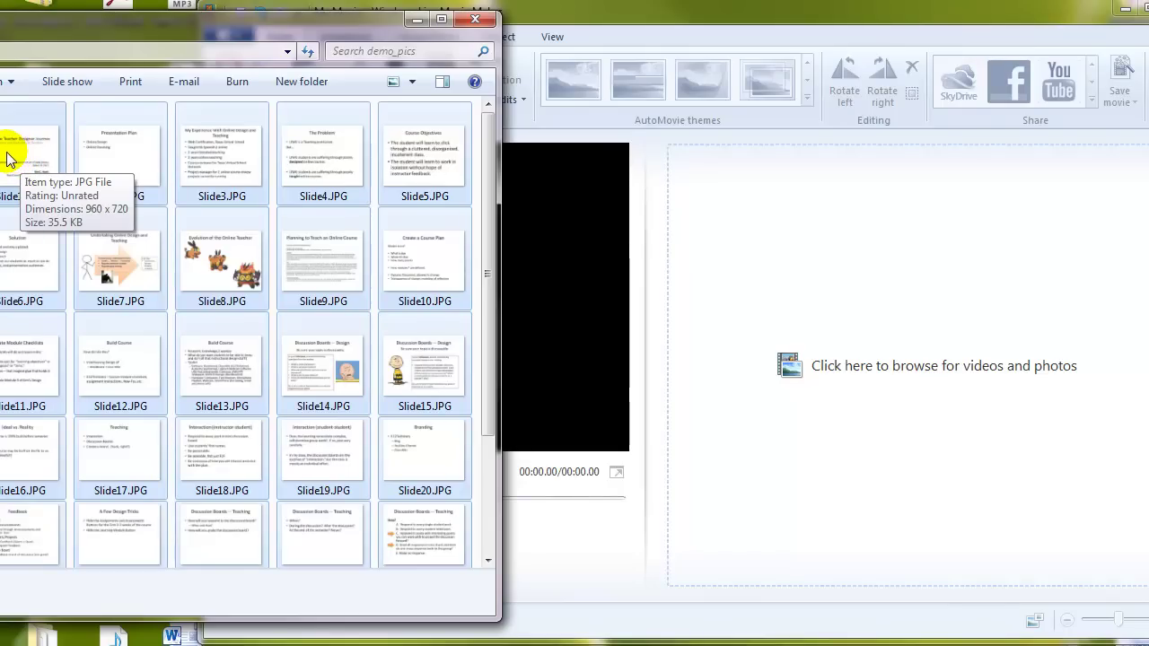
pyautogui.moveTo(7, 159); pyautogui.dragTo(801, 258)
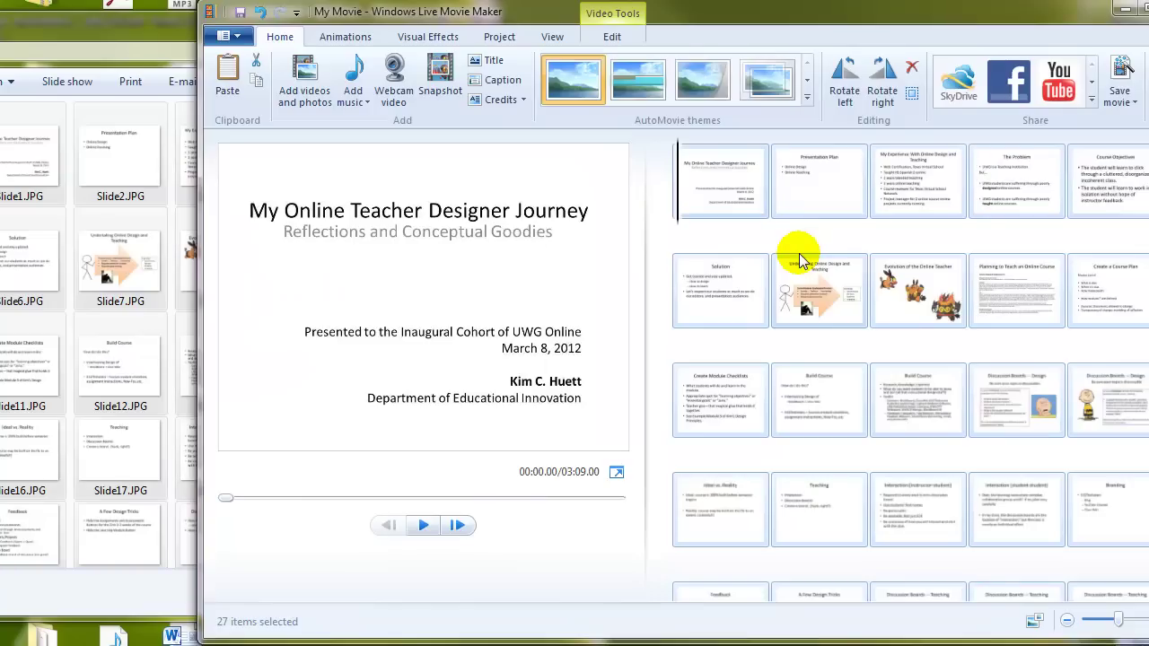
pyautogui.click(727, 186)
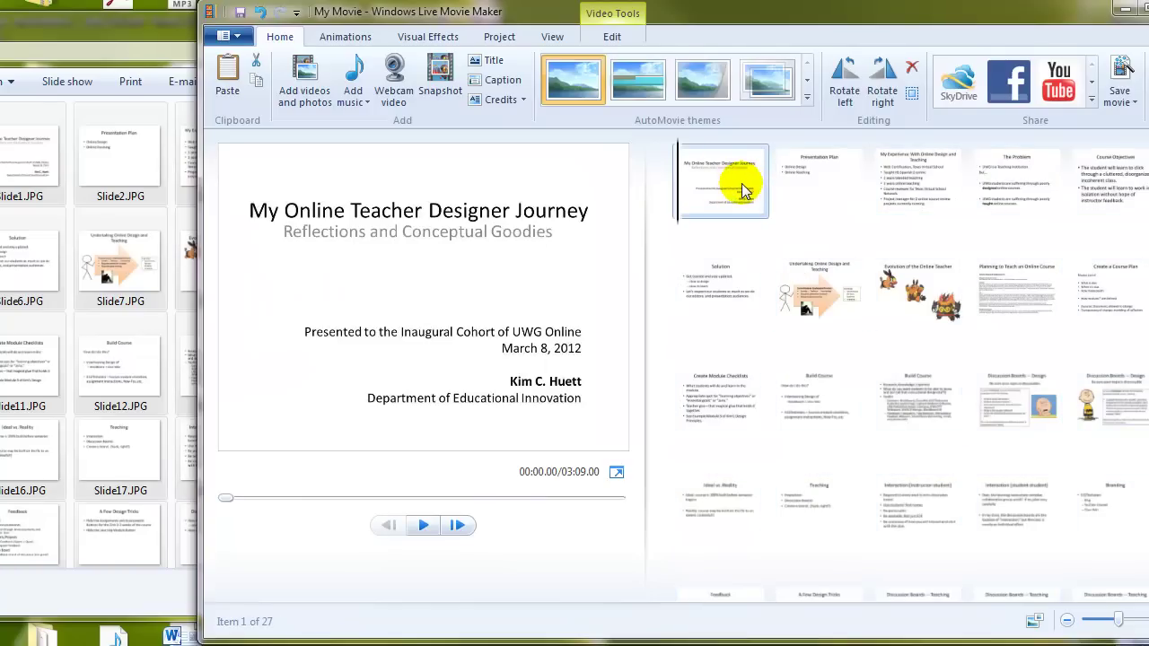
pyautogui.click(817, 184)
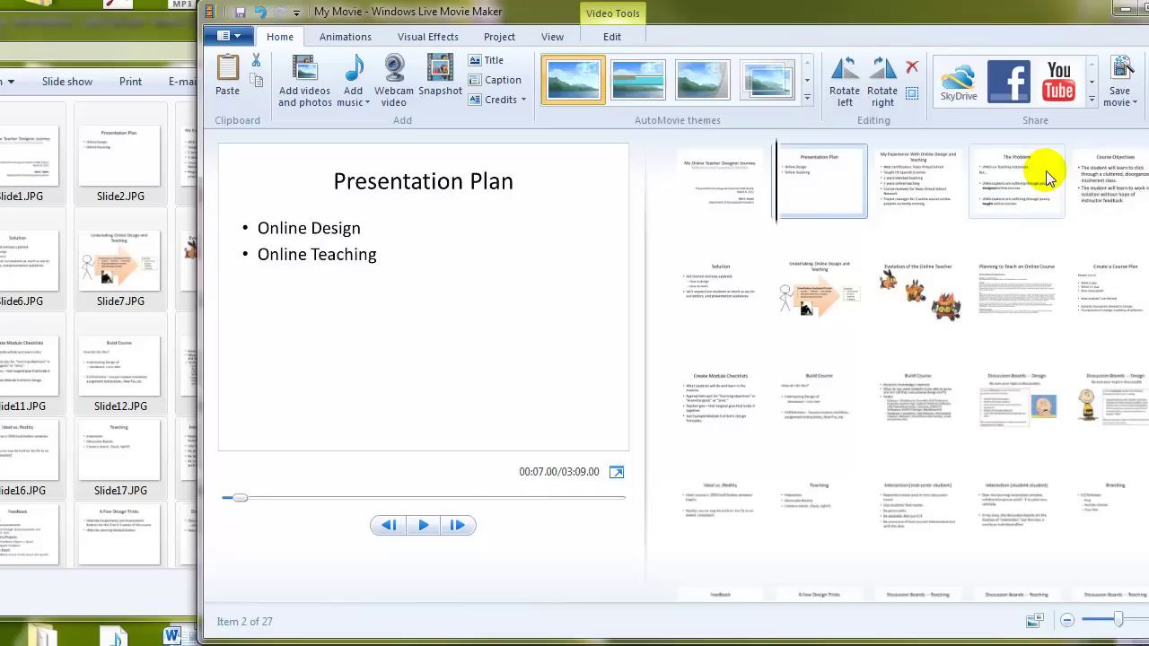
pyautogui.click(724, 190)
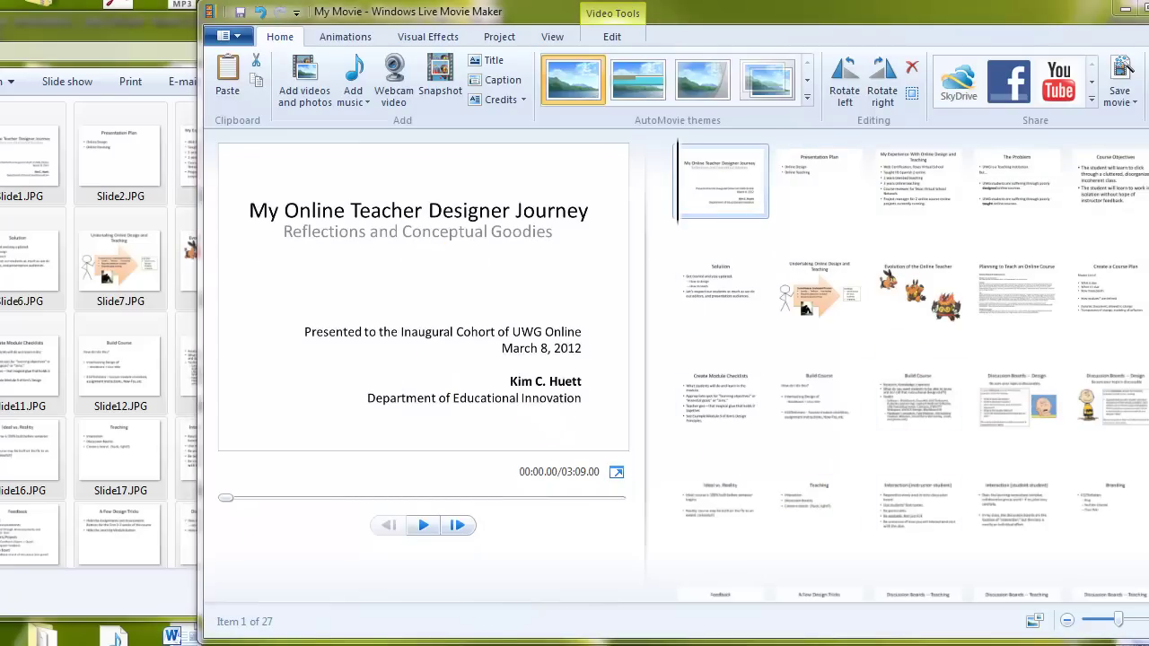
pyautogui.moveTo(843, 16); pyautogui.dragTo(781, 20)
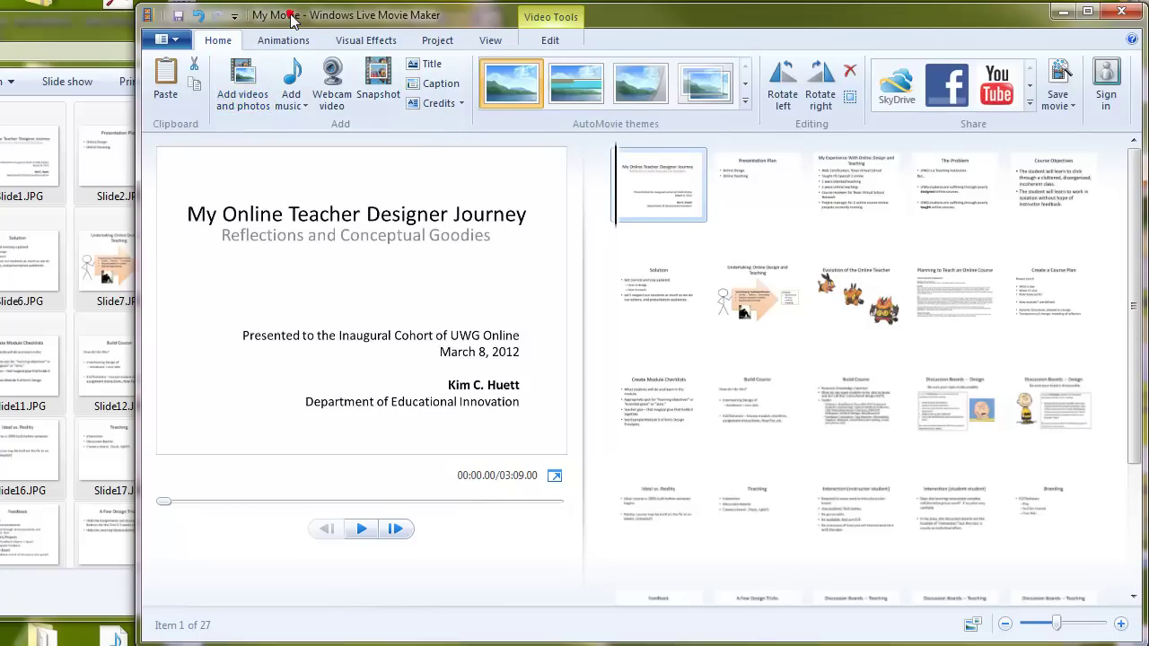
pyautogui.moveTo(291, 19); pyautogui.dragTo(566, 23)
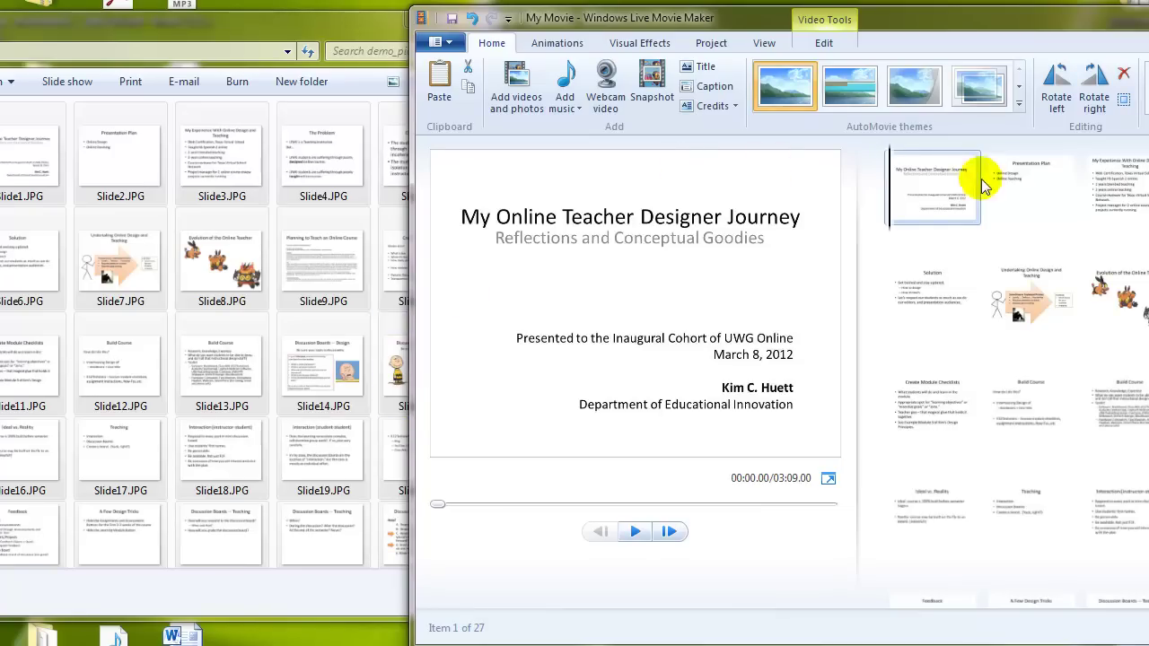
pyautogui.moveTo(939, 39); pyautogui.dragTo(688, 34)
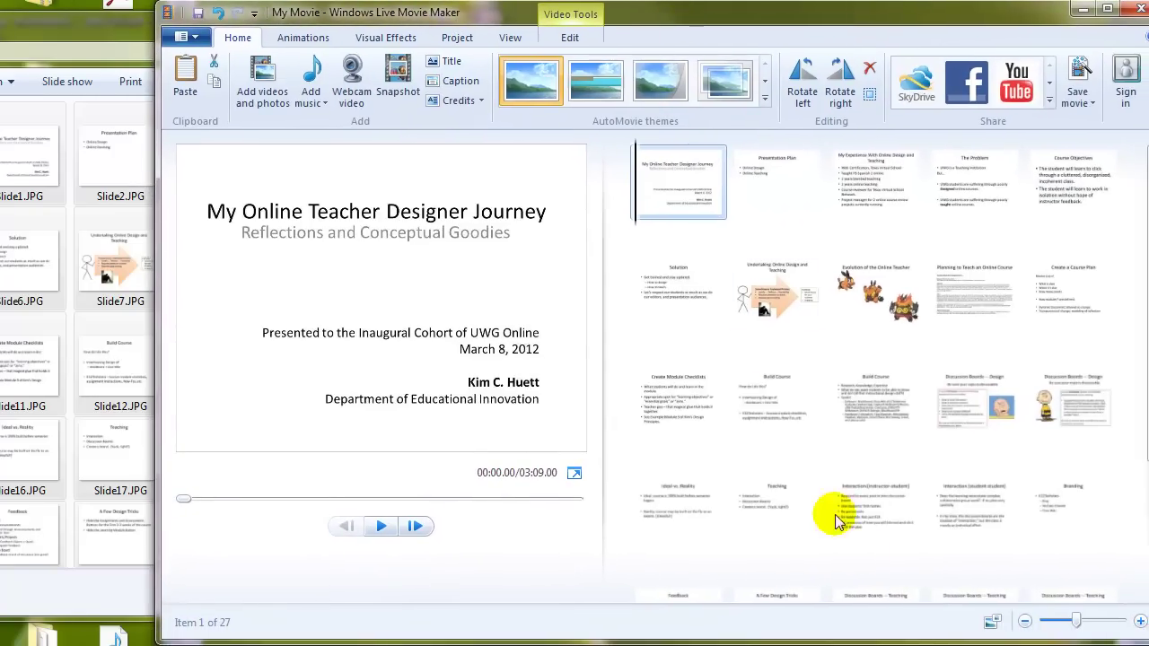